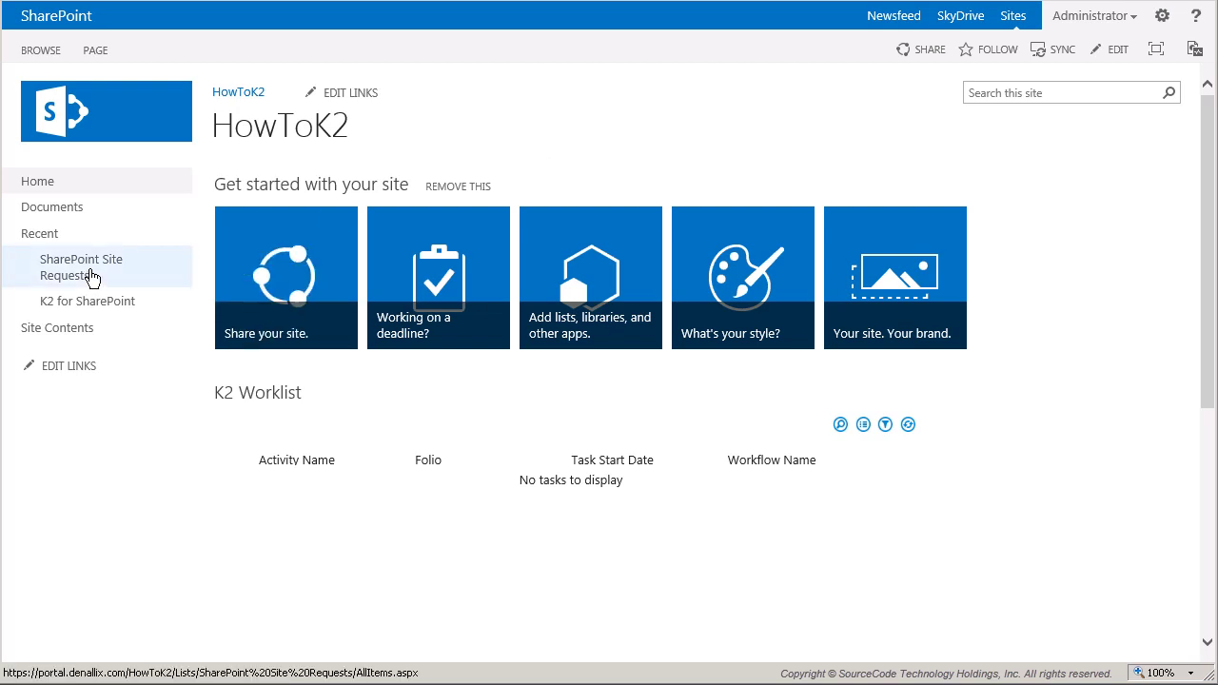
# Open the SharePoint Site Requests list and start a new item titled "Enterprise Computer Refresh".
pyautogui.click(106, 279)
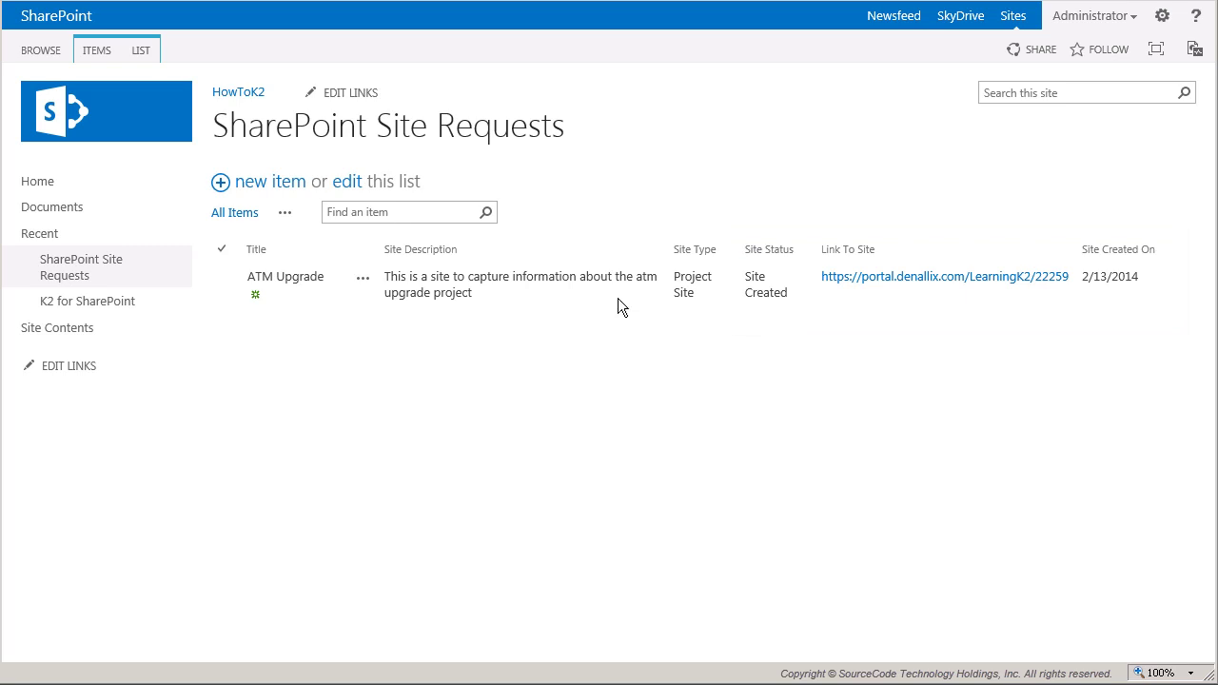
pyautogui.click(286, 198)
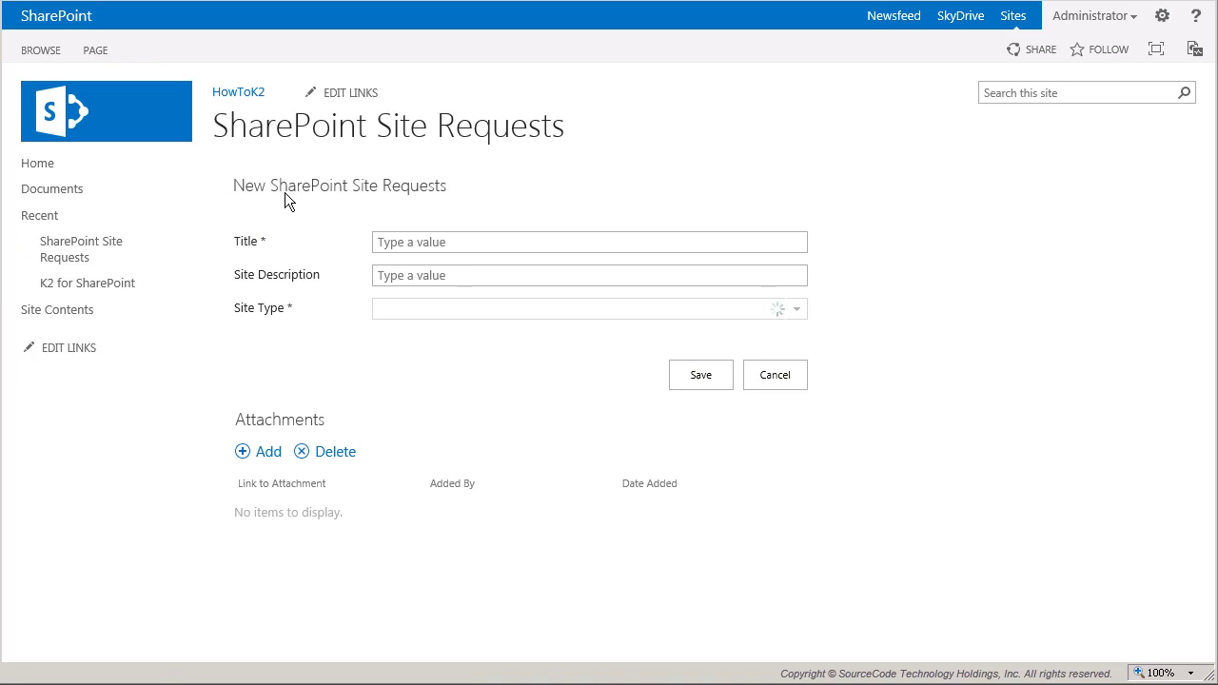
pyautogui.click(428, 249)
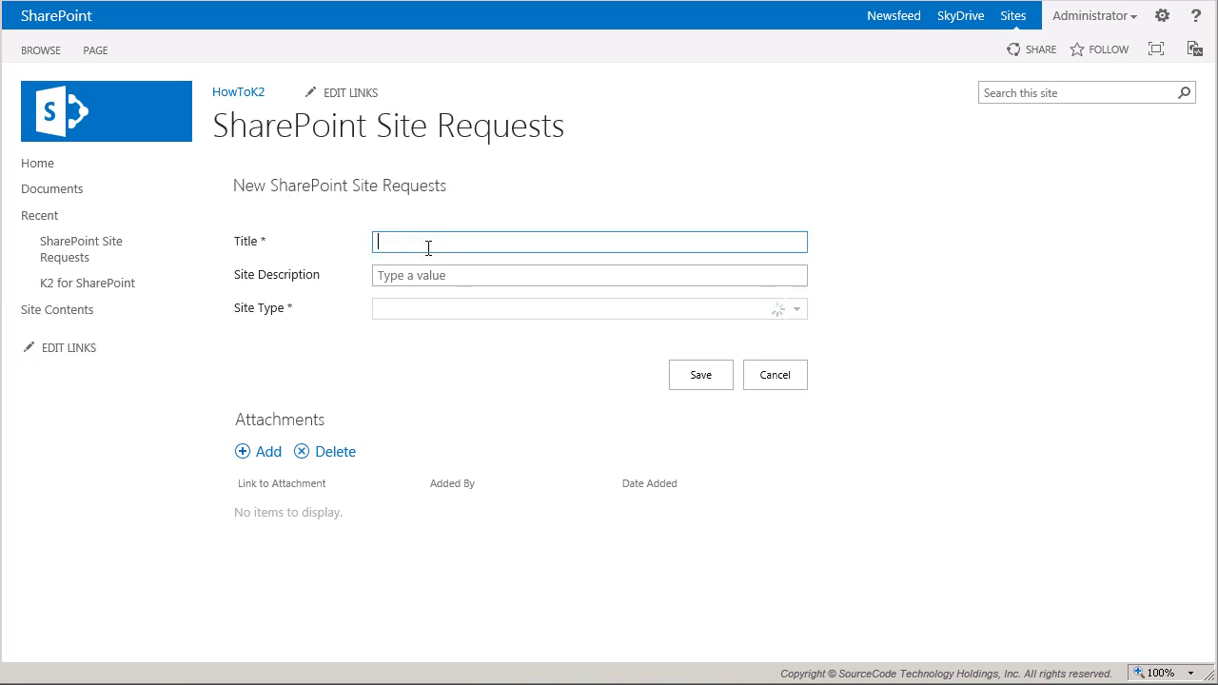
pyautogui.write('Enterprise Computer Refresh')
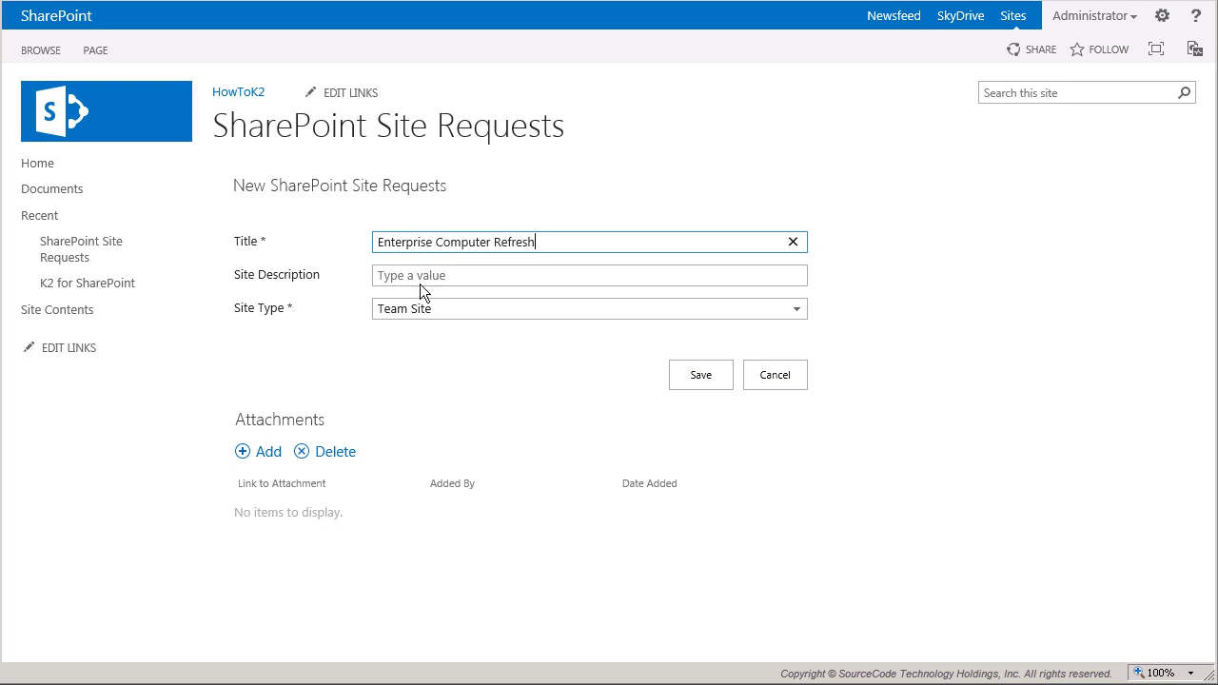
# Set the site description to "This project will involve the refresh of desktop and laptop computers throughout the organization.".
pyautogui.click(423, 277)
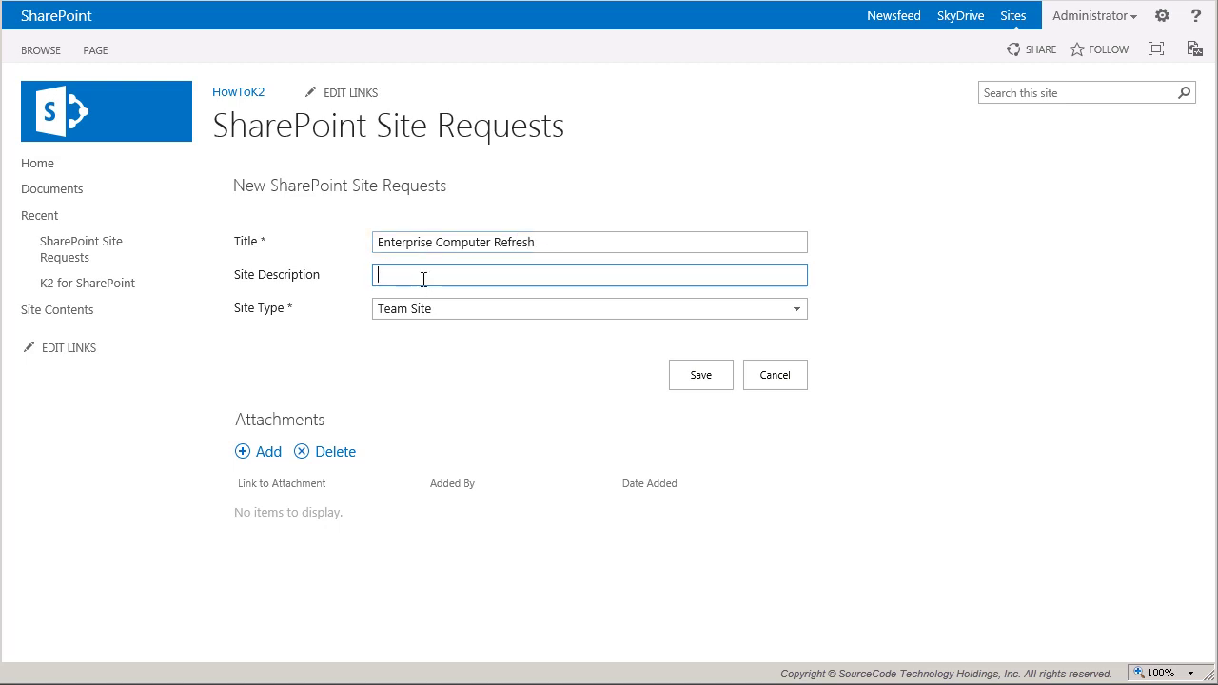
pyautogui.hotkey('ctrl', 'v')
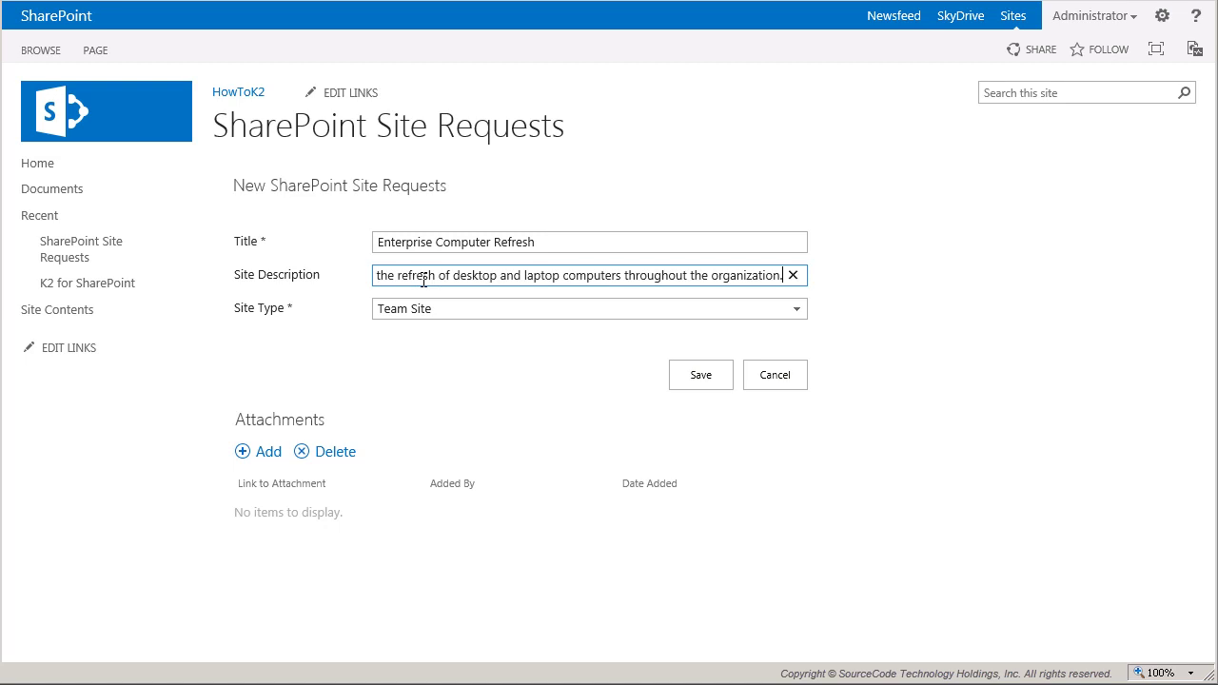
pyautogui.press('Home')
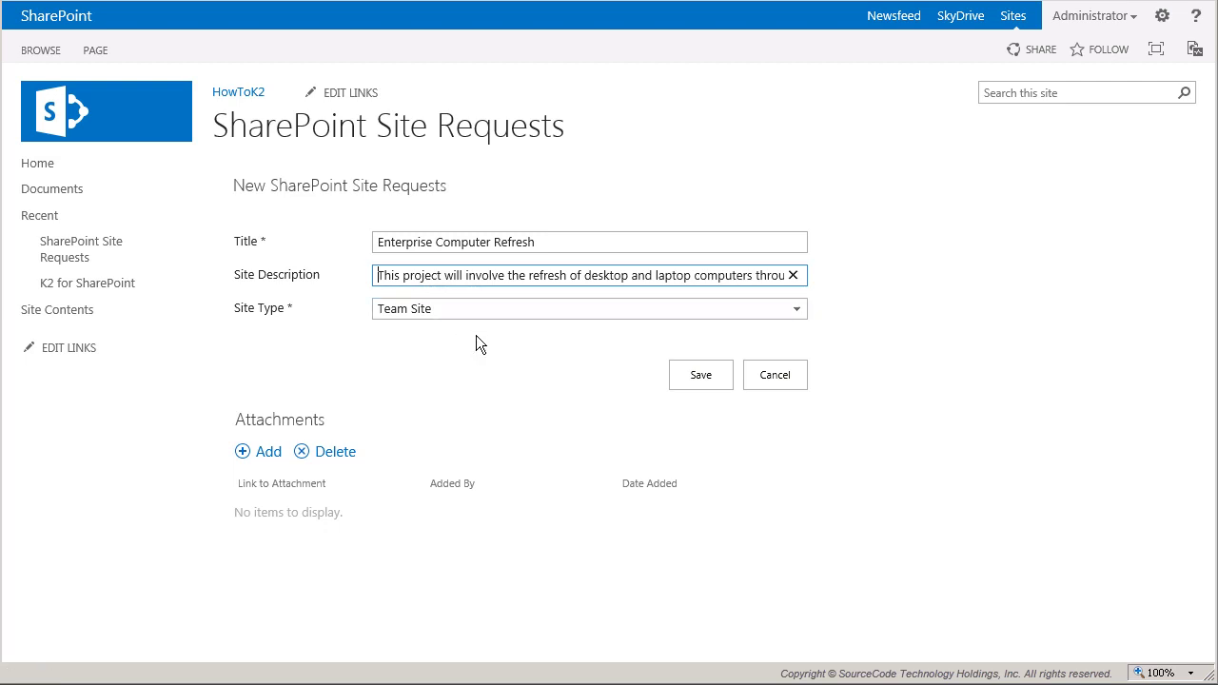
# Set the site type to Project Site and save the Enterprise Computer Refresh request.
pyautogui.click(663, 314)
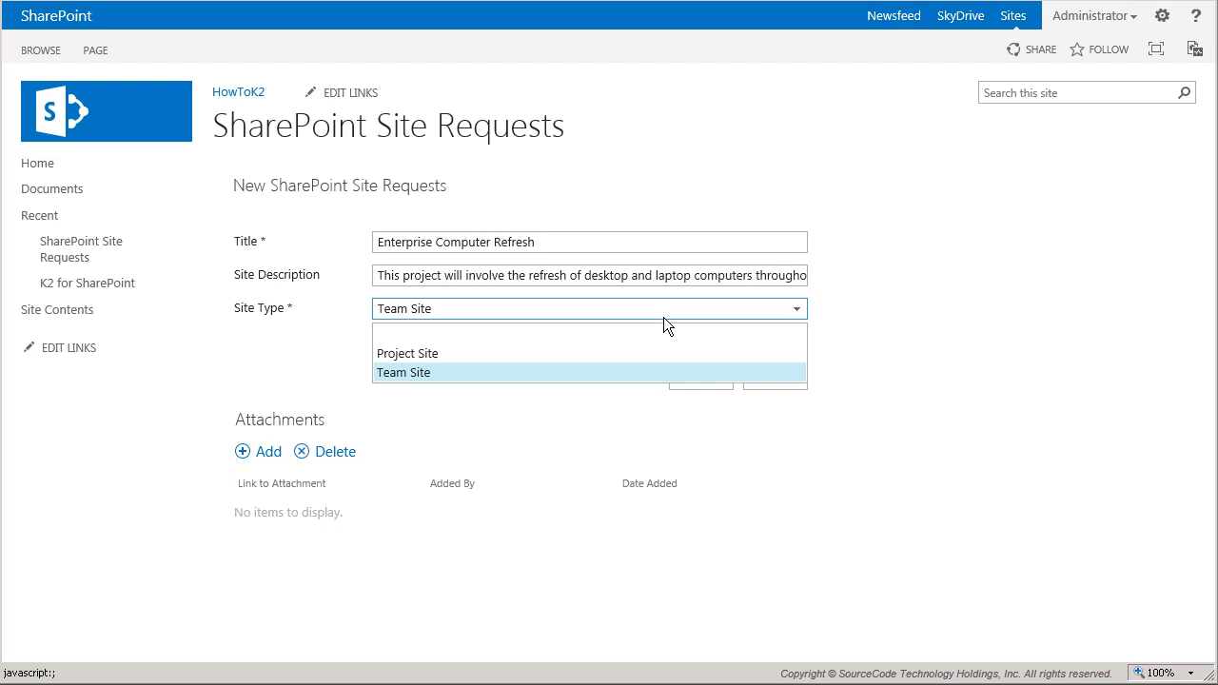
pyautogui.click(445, 373)
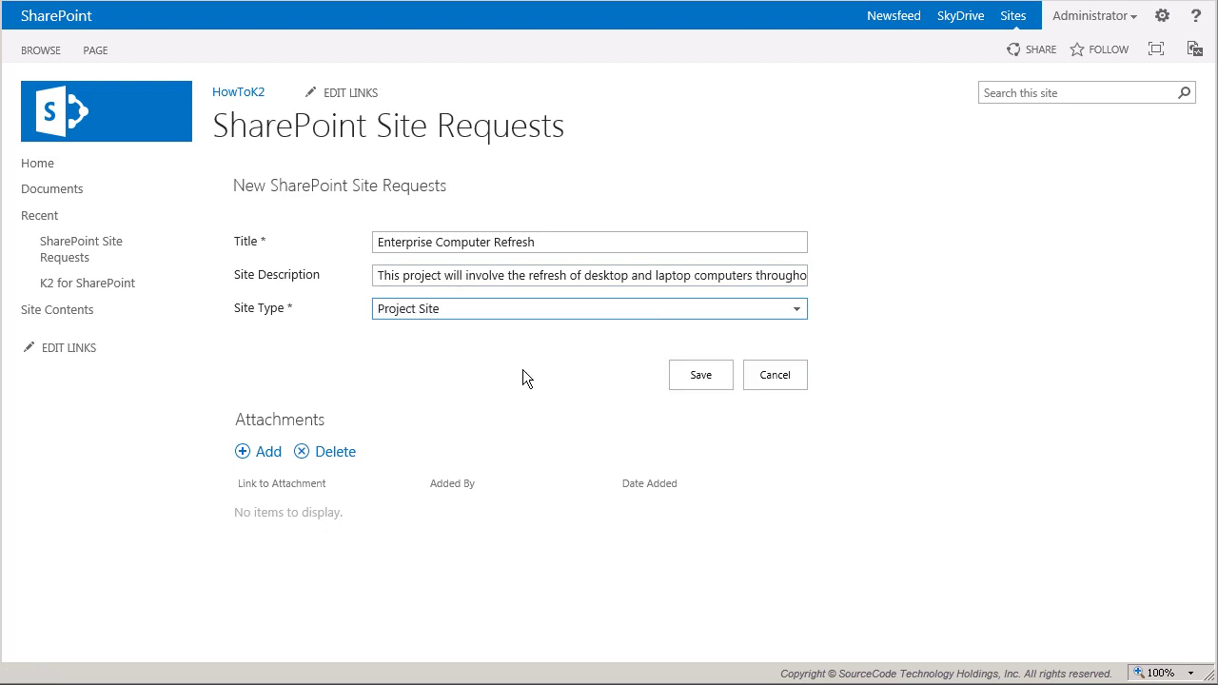
pyautogui.click(700, 377)
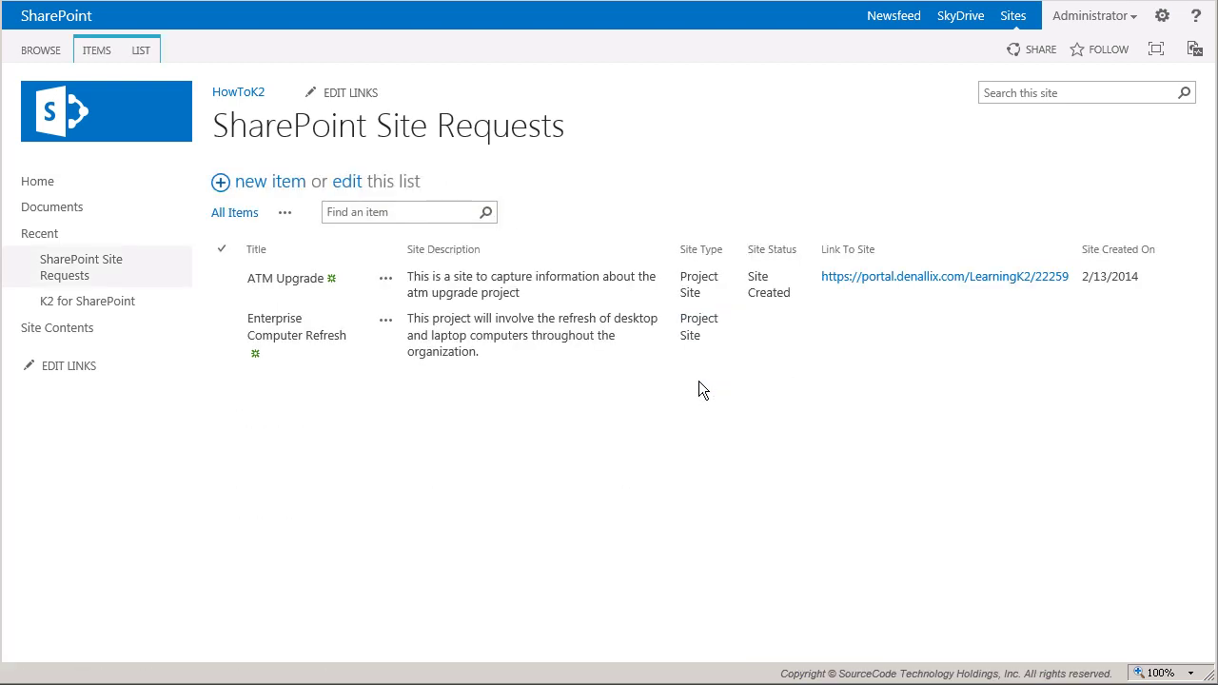
# Start another new item in the site requests list with the title "Corporate Audit 2014".
pyautogui.click(291, 195)
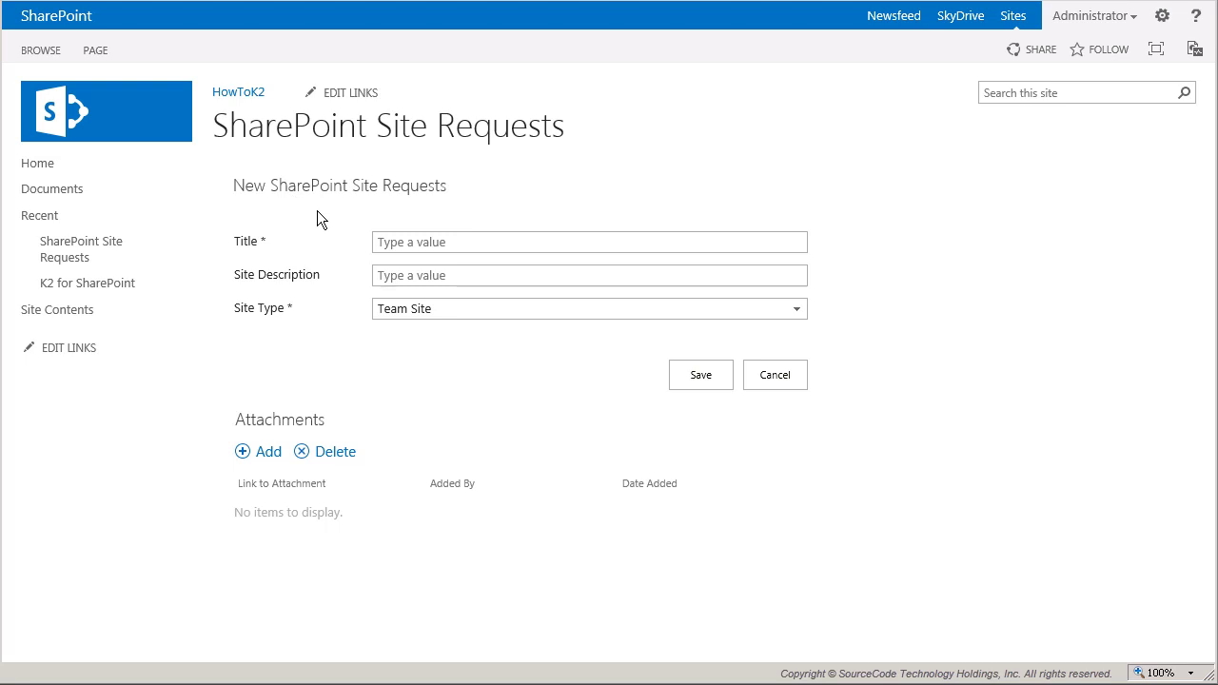
pyautogui.click(403, 250)
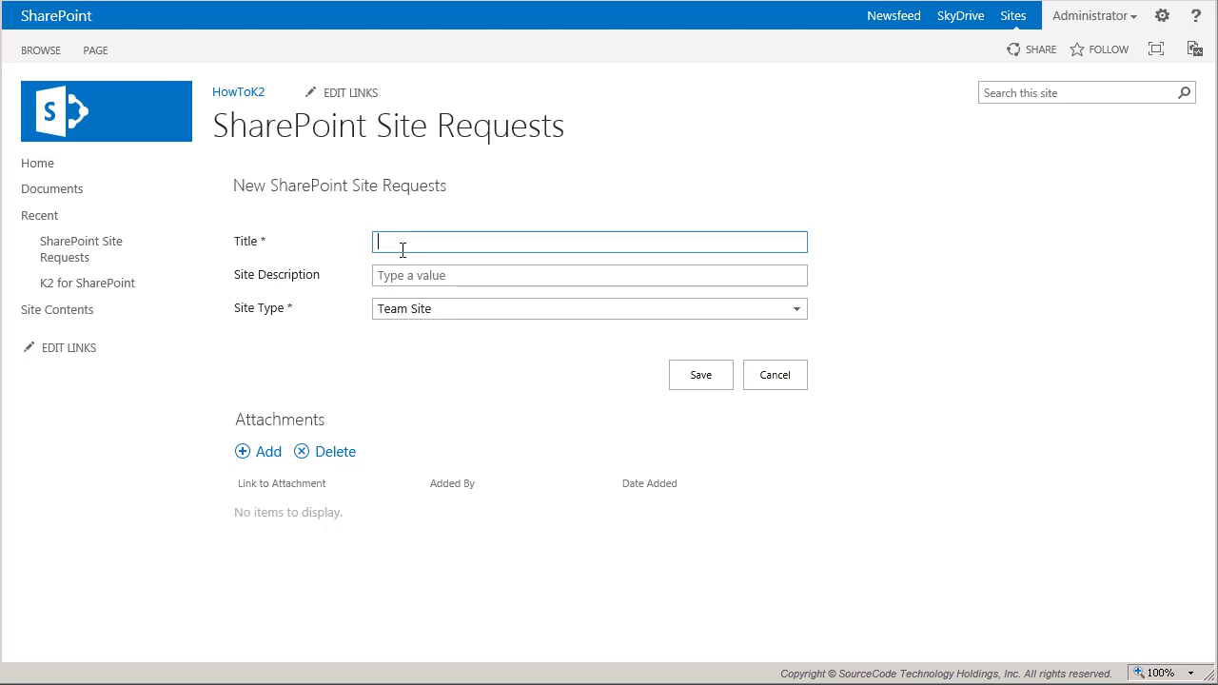
pyautogui.write('Corporate A')
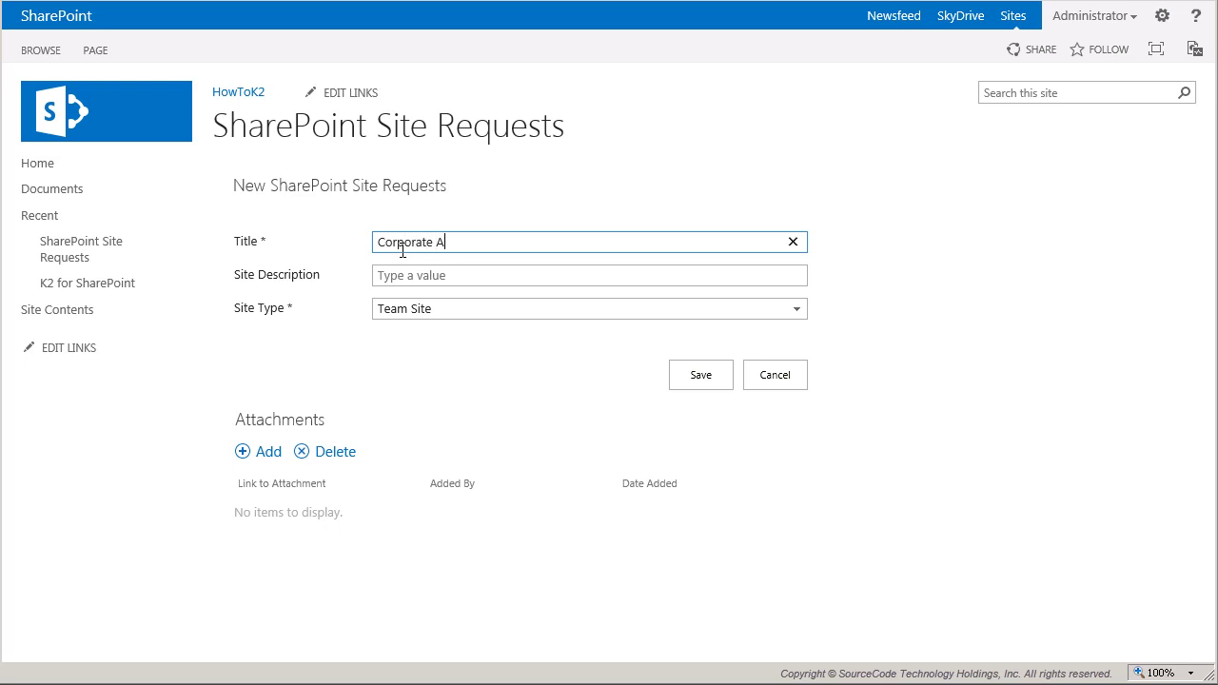
pyautogui.write('udit 2014')
# Set the site description to "This is a team site for the audit team to use for collaboration on the 2014 corporate audit.".
pyautogui.click(408, 276)
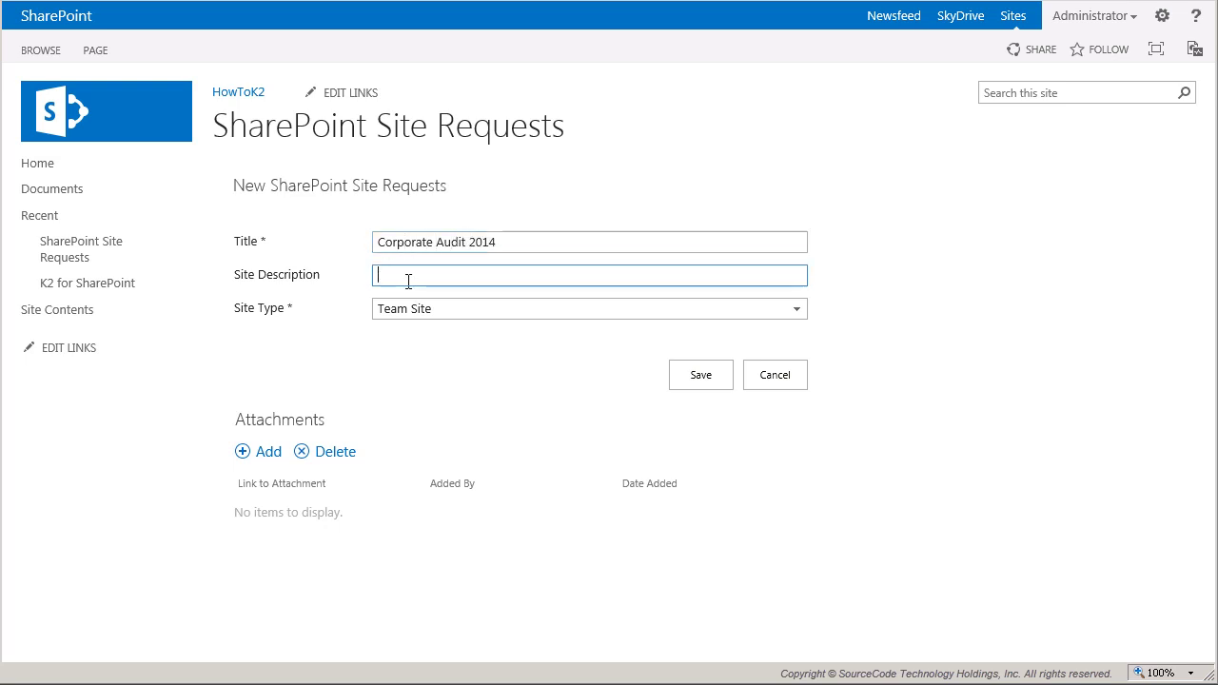
pyautogui.hotkey('ctrl', 'v')
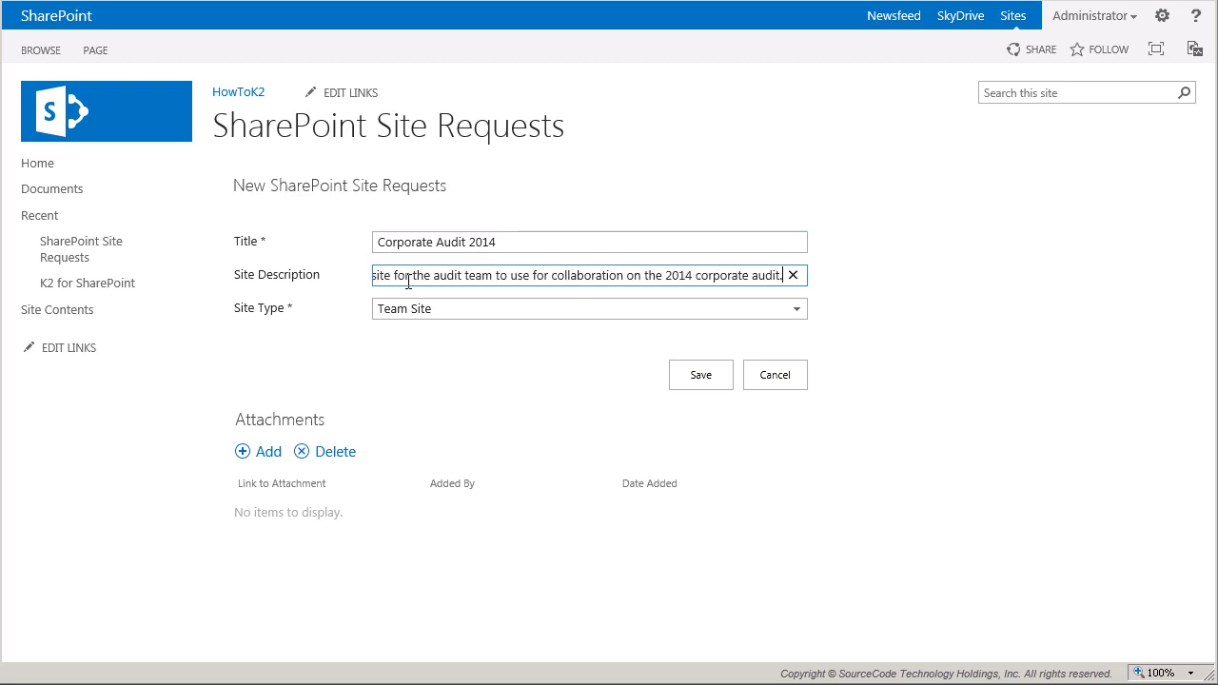
pyautogui.press('Home')
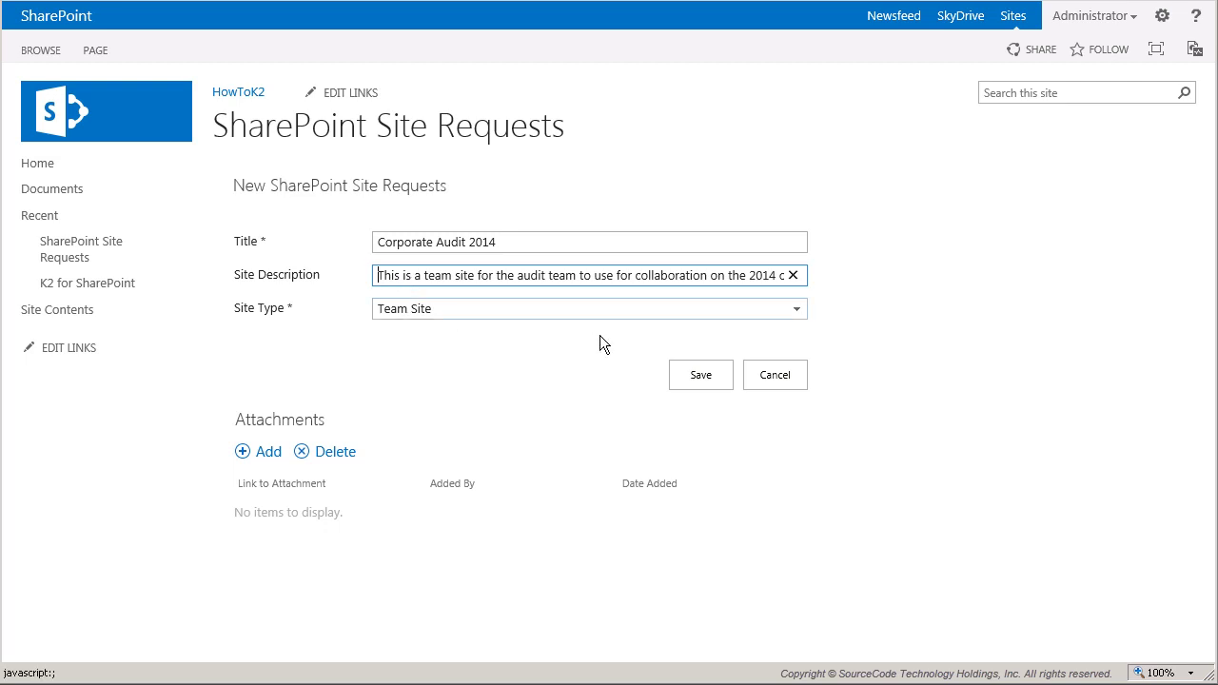
# Choose Team Site as the site type and save the Corporate Audit 2014 request.
pyautogui.click(678, 314)
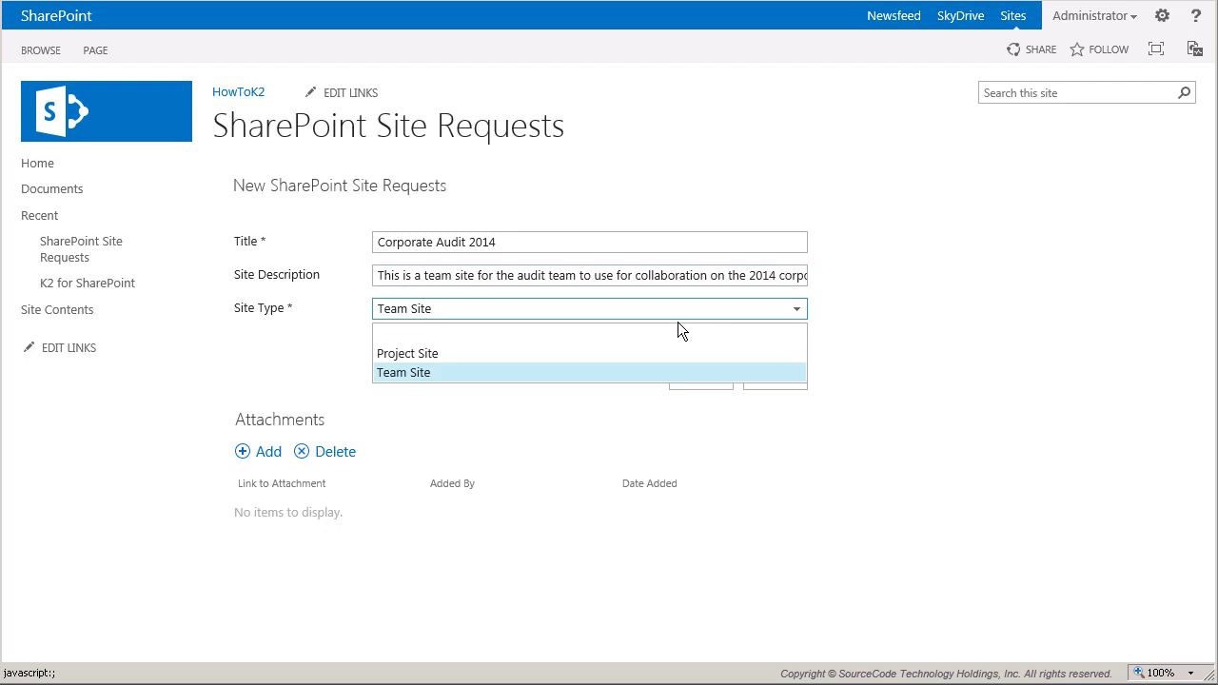
pyautogui.click(524, 375)
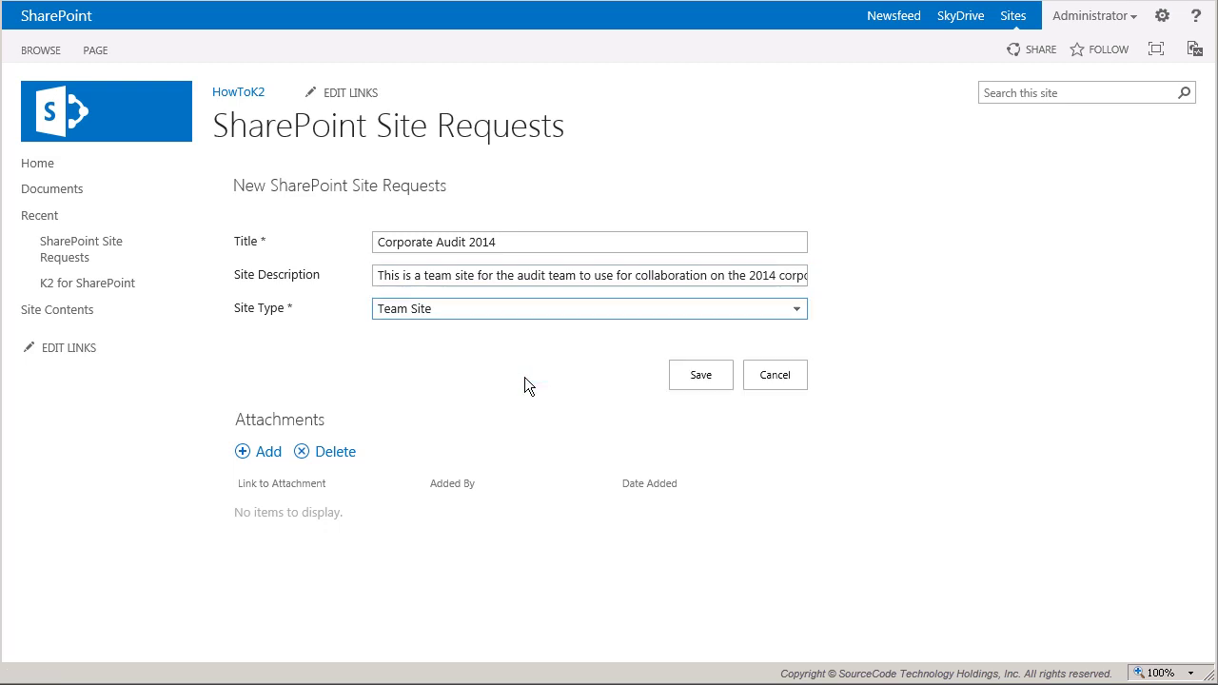
pyautogui.click(701, 388)
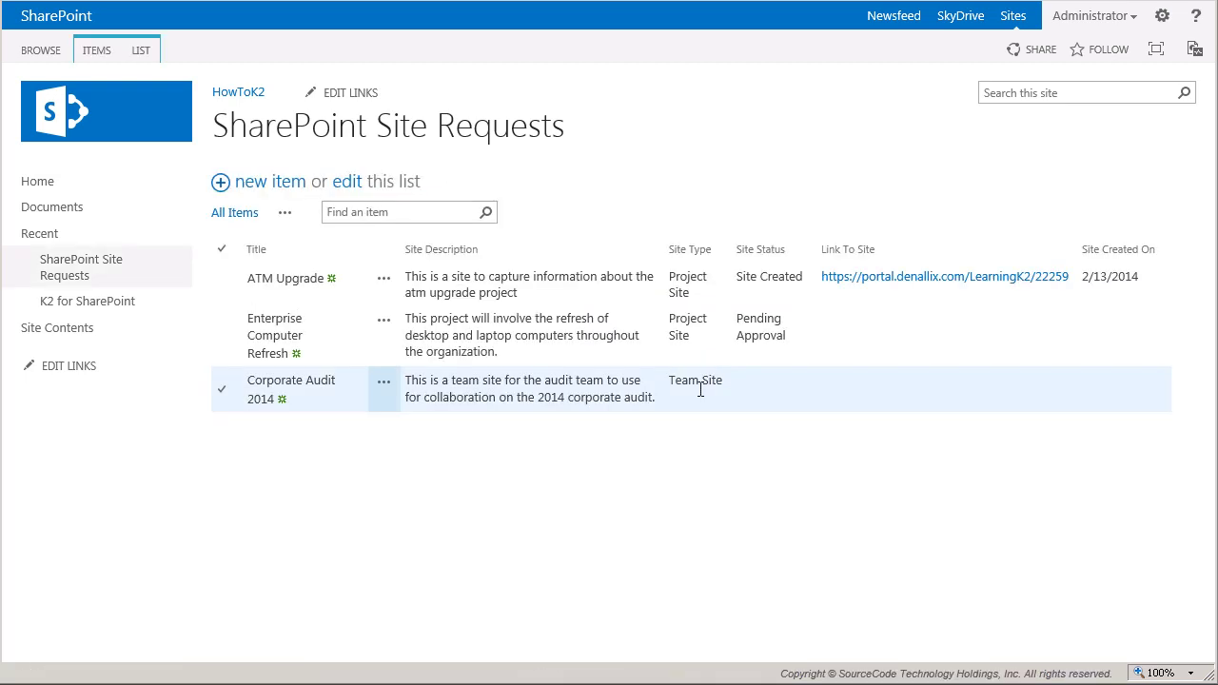
# Refresh the site requests list and check the site status of the two new requests.
pyautogui.rightClick(705, 471)
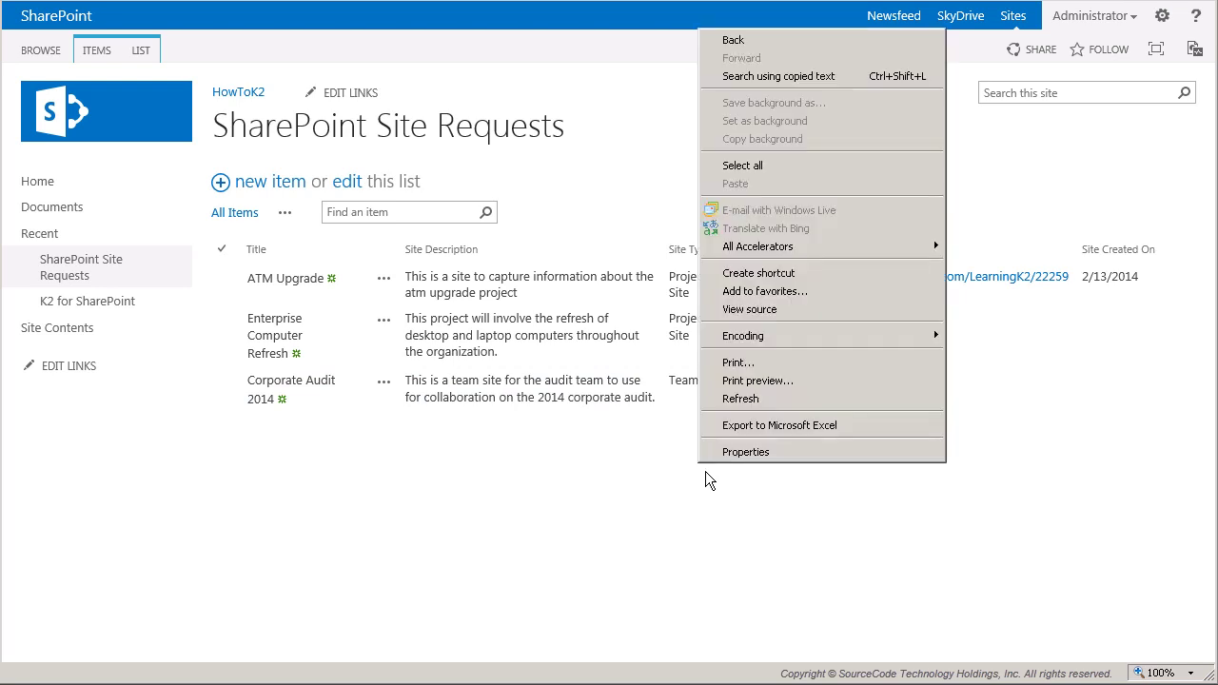
pyautogui.click(768, 404)
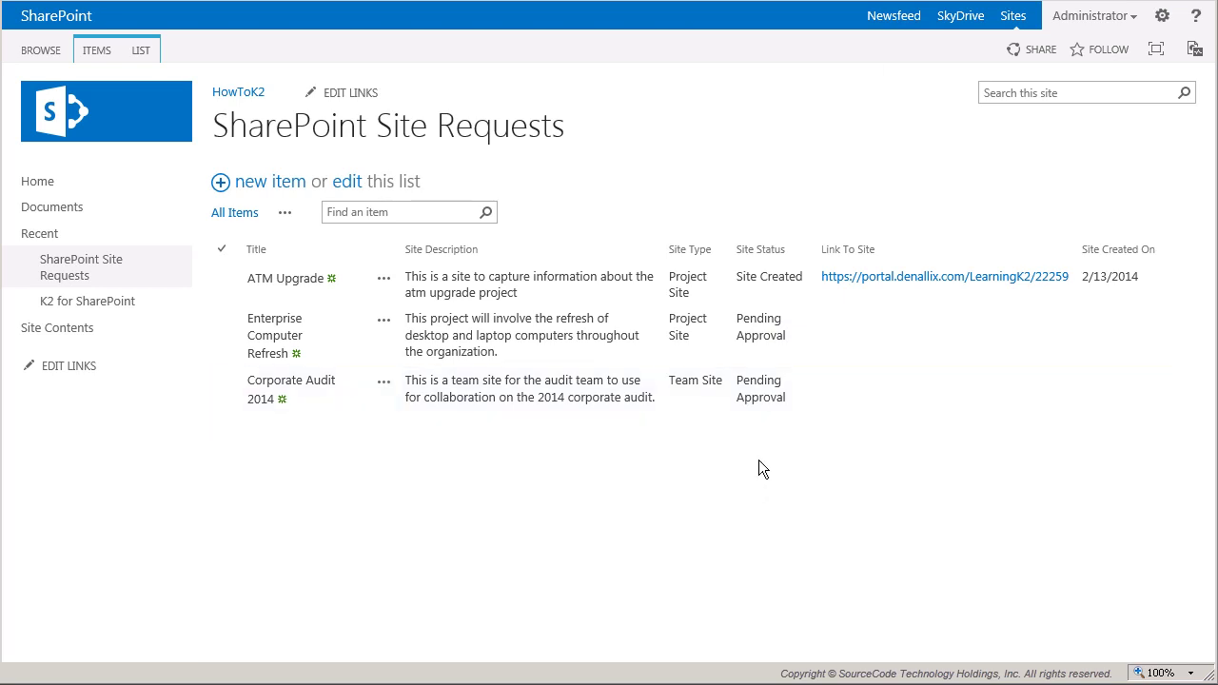
pyautogui.click(778, 405)
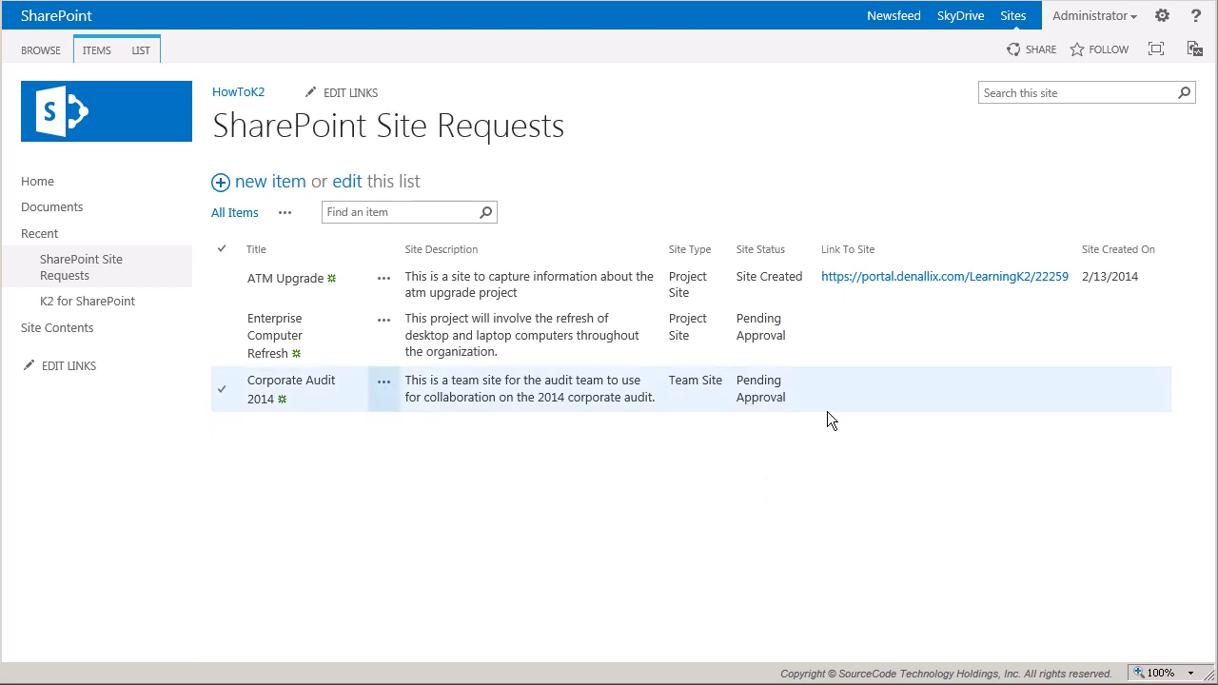
pyautogui.click(865, 342)
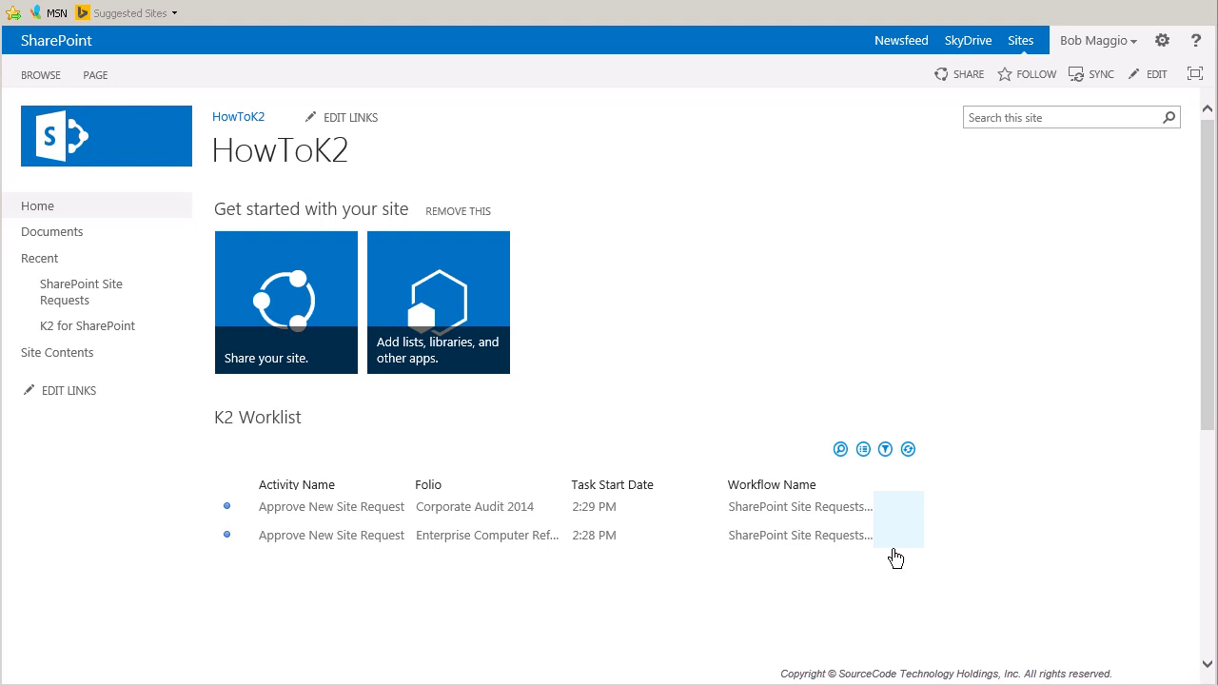
# Open the form of the Enterprise Computer Refresh task from the approver's K2 Worklist and review its title and site description.
pyautogui.click(906, 545)
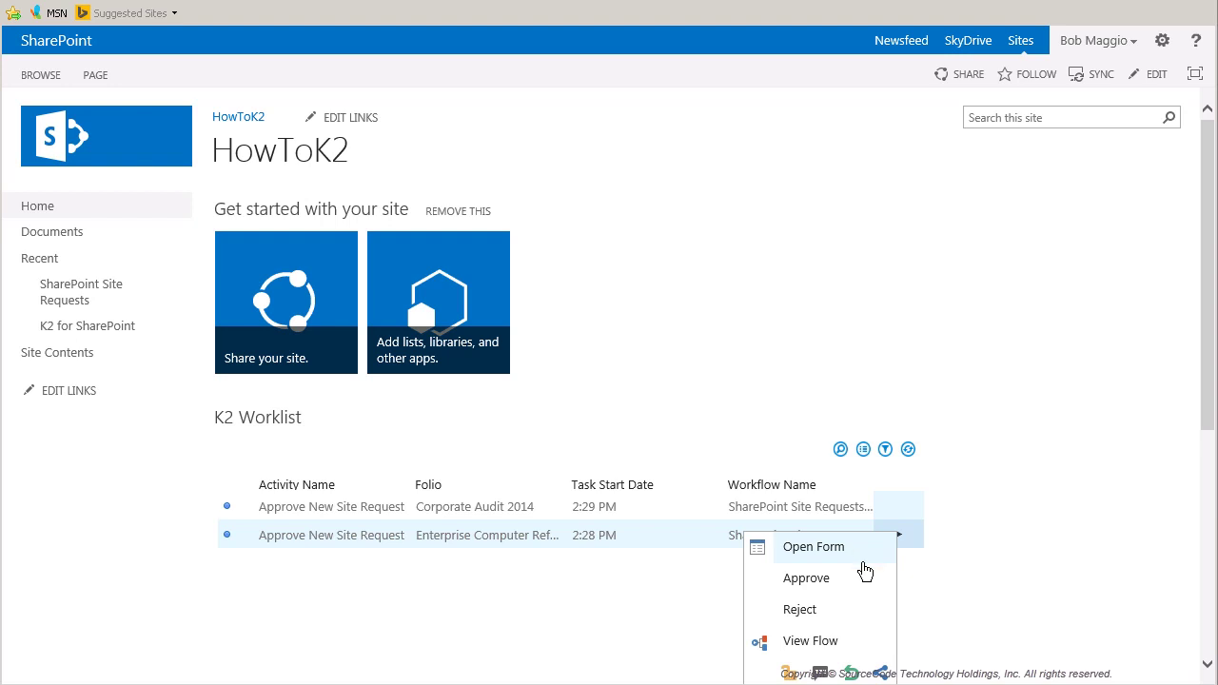
pyautogui.click(868, 565)
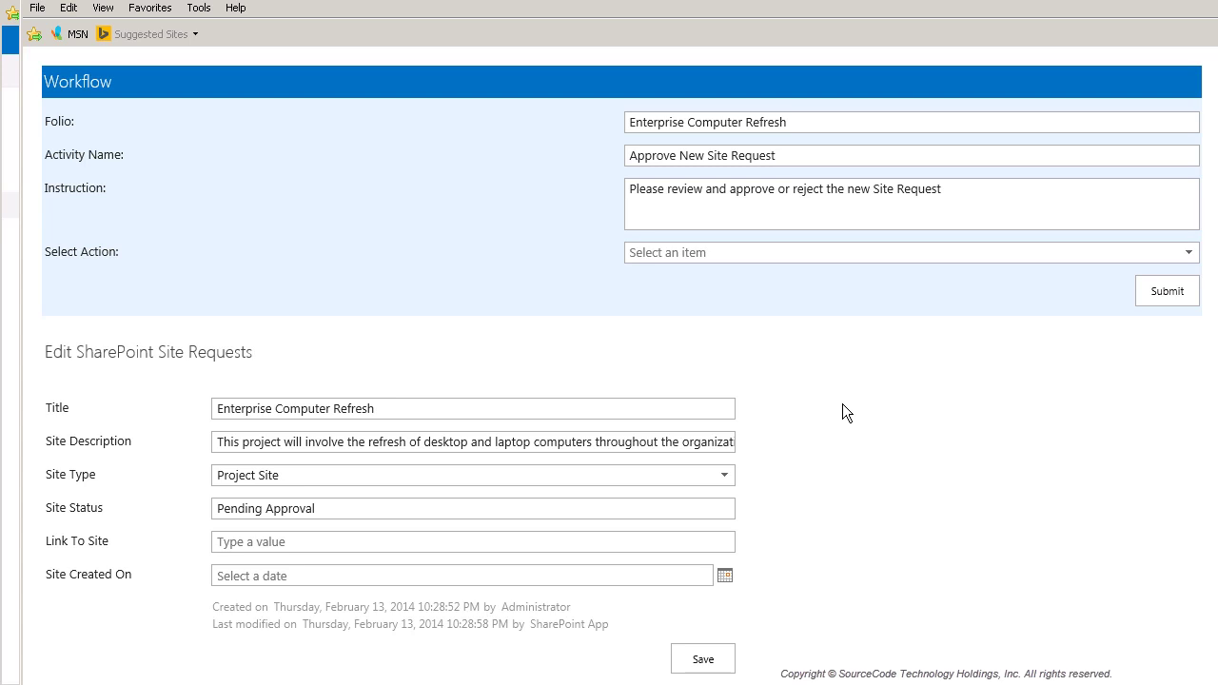
pyautogui.click(694, 417)
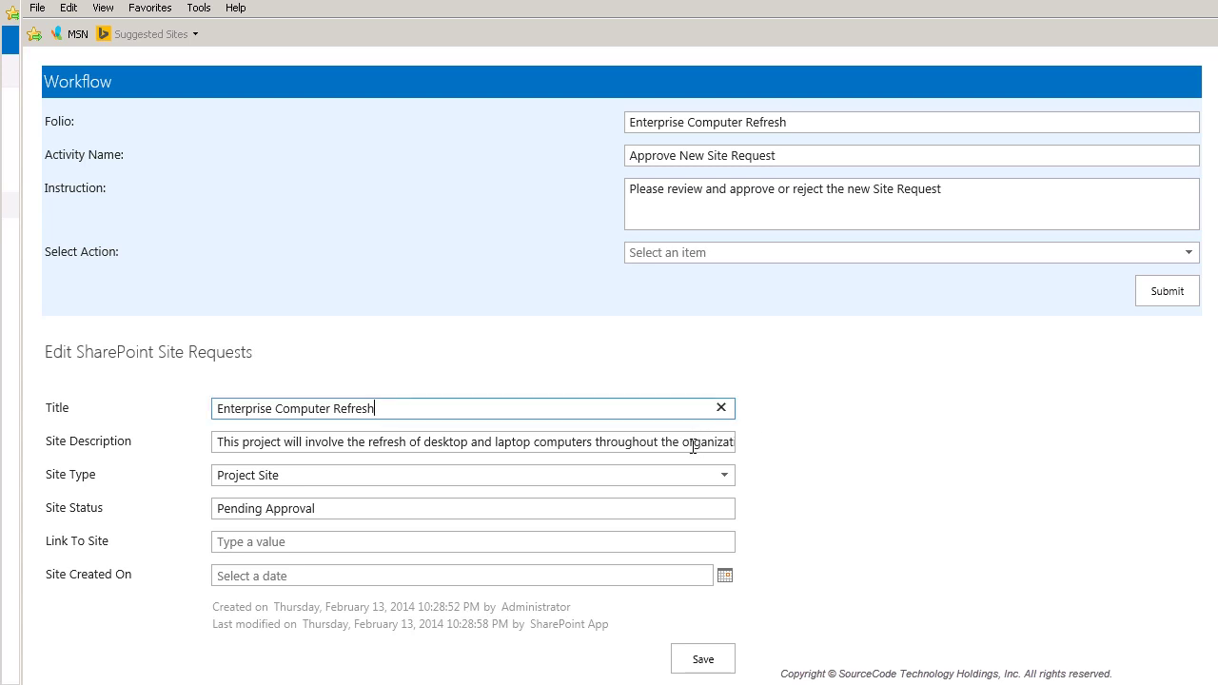
pyautogui.click(693, 444)
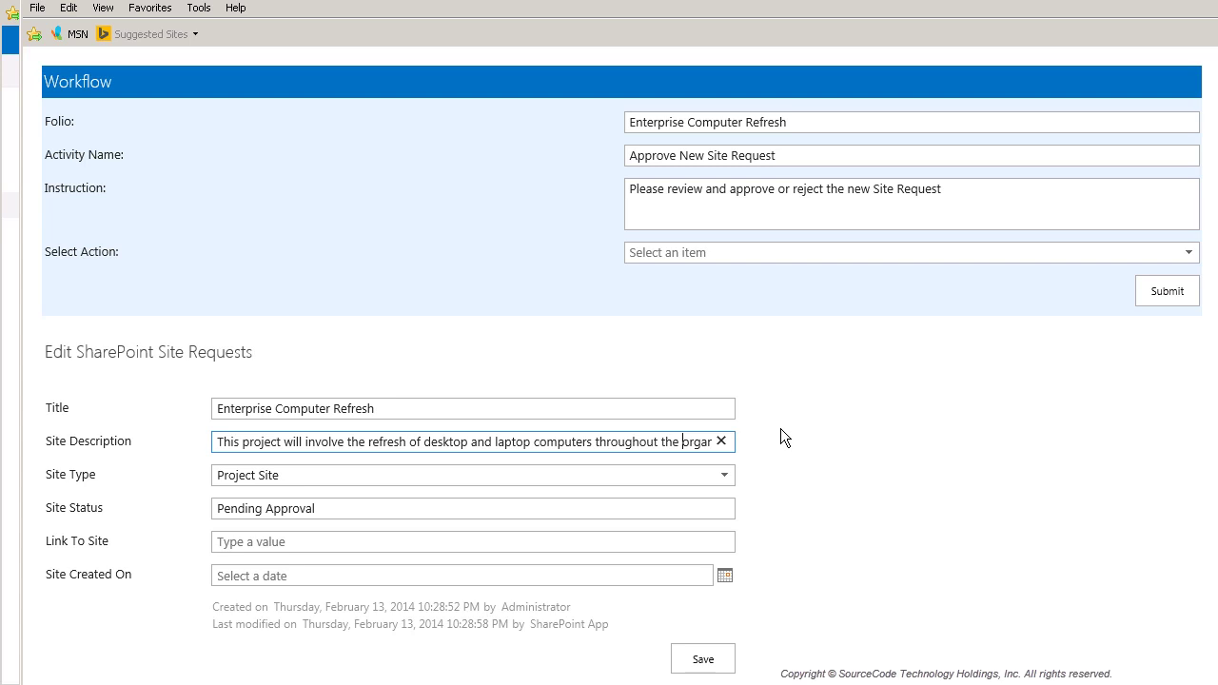
# Submit the Enterprise Computer Refresh task with the Approve action, acknowledge the notification and refresh the K2 Worklist.
pyautogui.click(1095, 254)
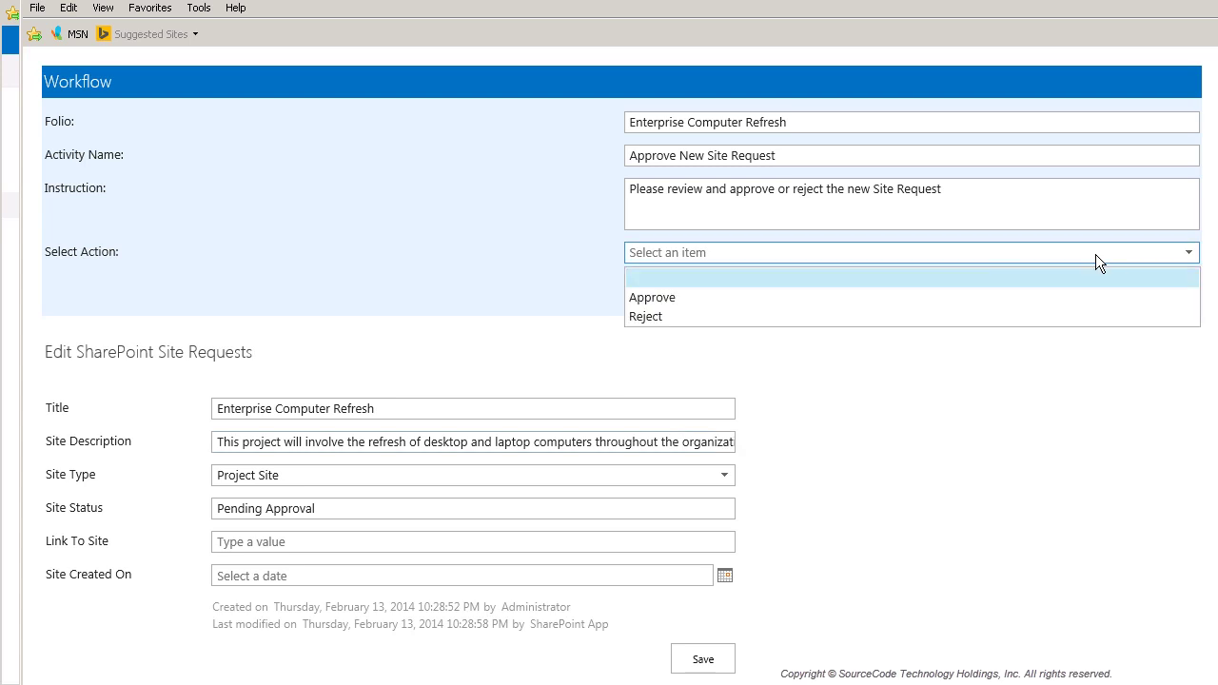
pyautogui.click(785, 307)
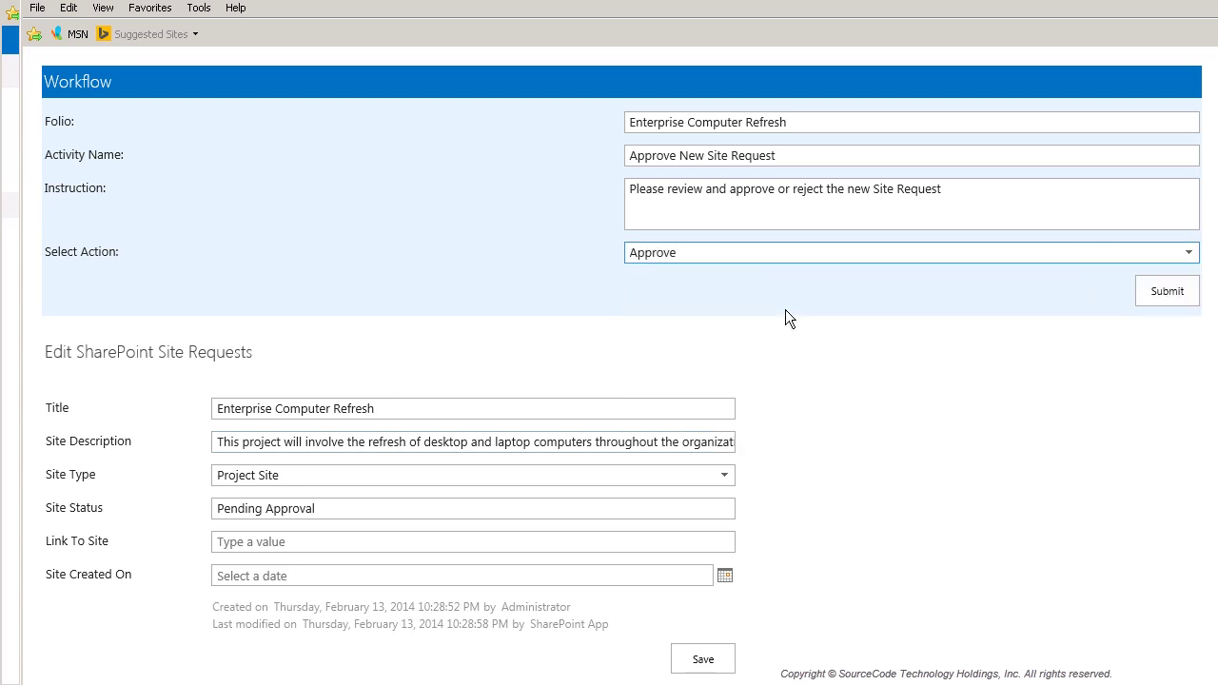
pyautogui.click(1166, 296)
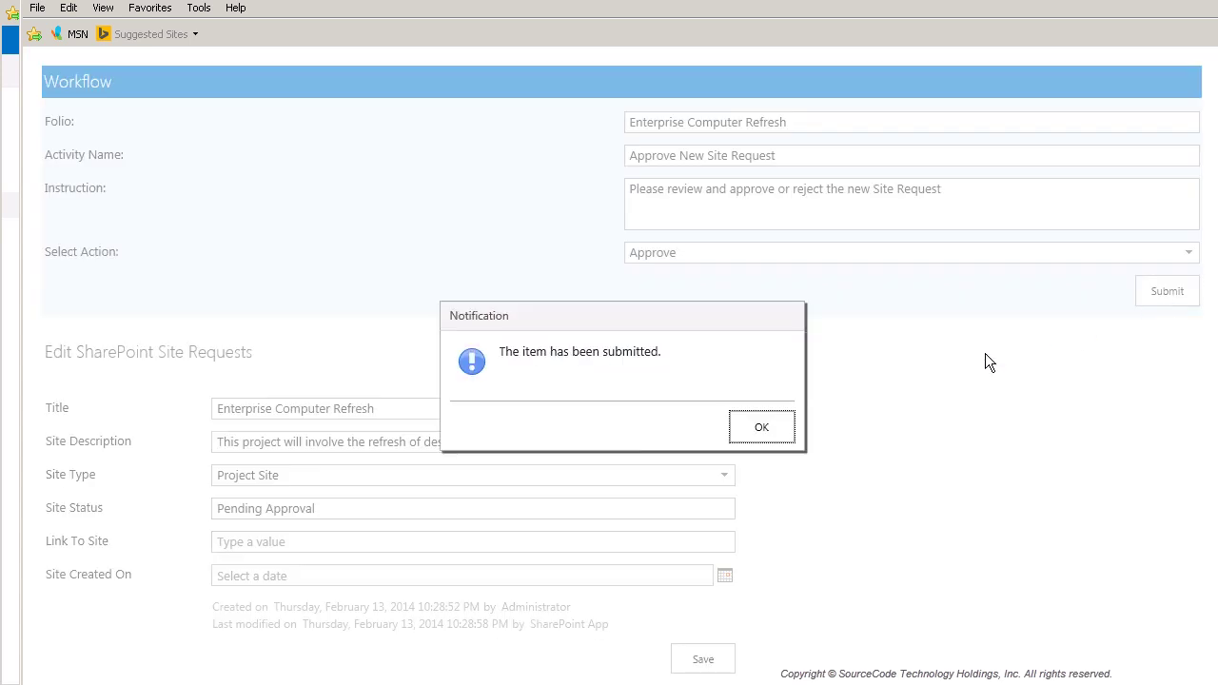
pyautogui.click(788, 430)
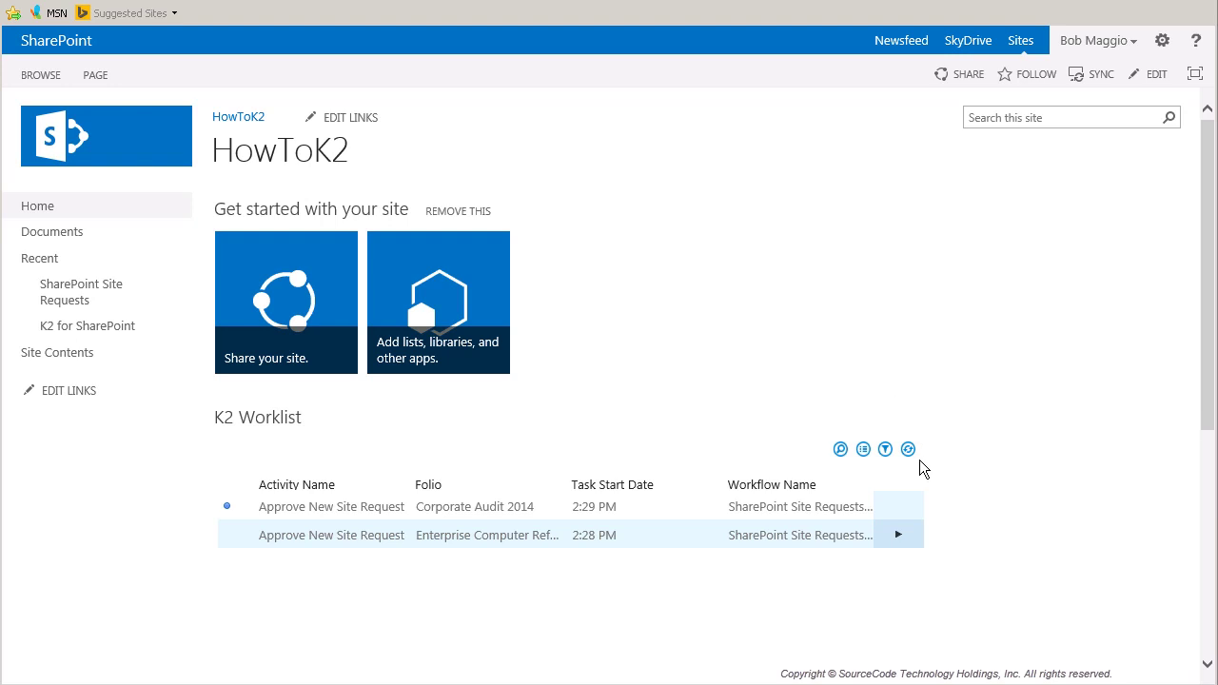
pyautogui.click(913, 455)
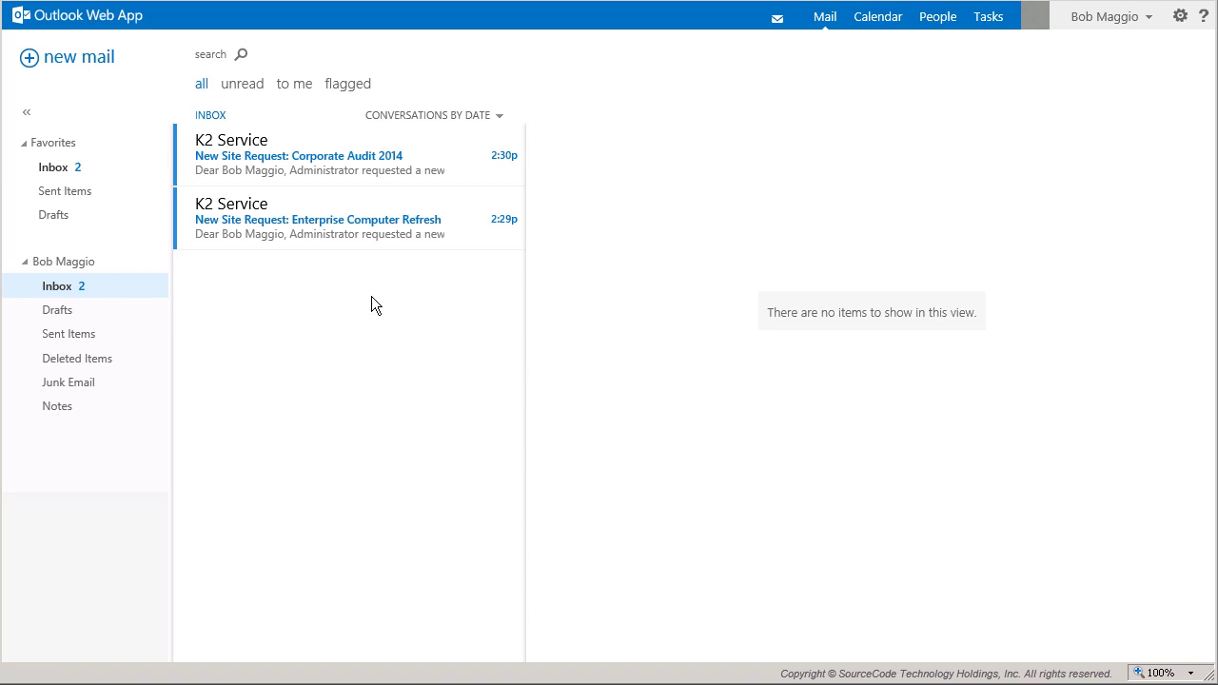
# Review the two New Site Request e-mails in the approver's inbox and reply to the Corporate Audit 2014 one with Approve.
pyautogui.click(396, 248)
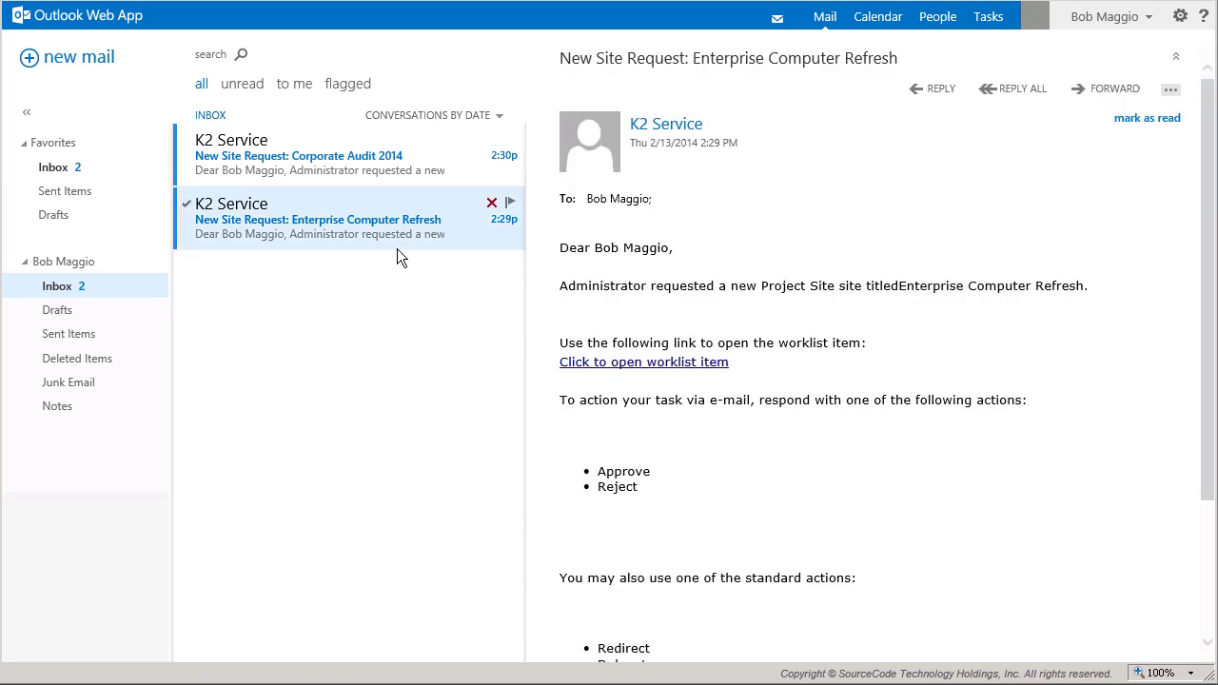
pyautogui.click(390, 178)
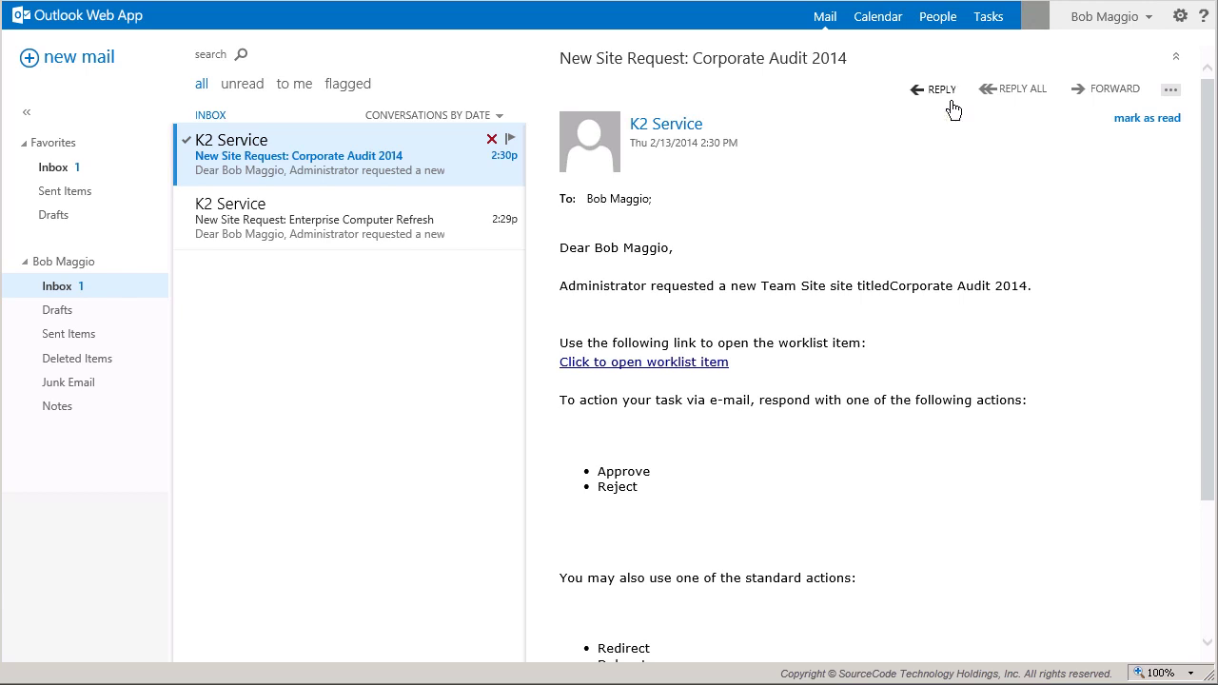
pyautogui.click(951, 101)
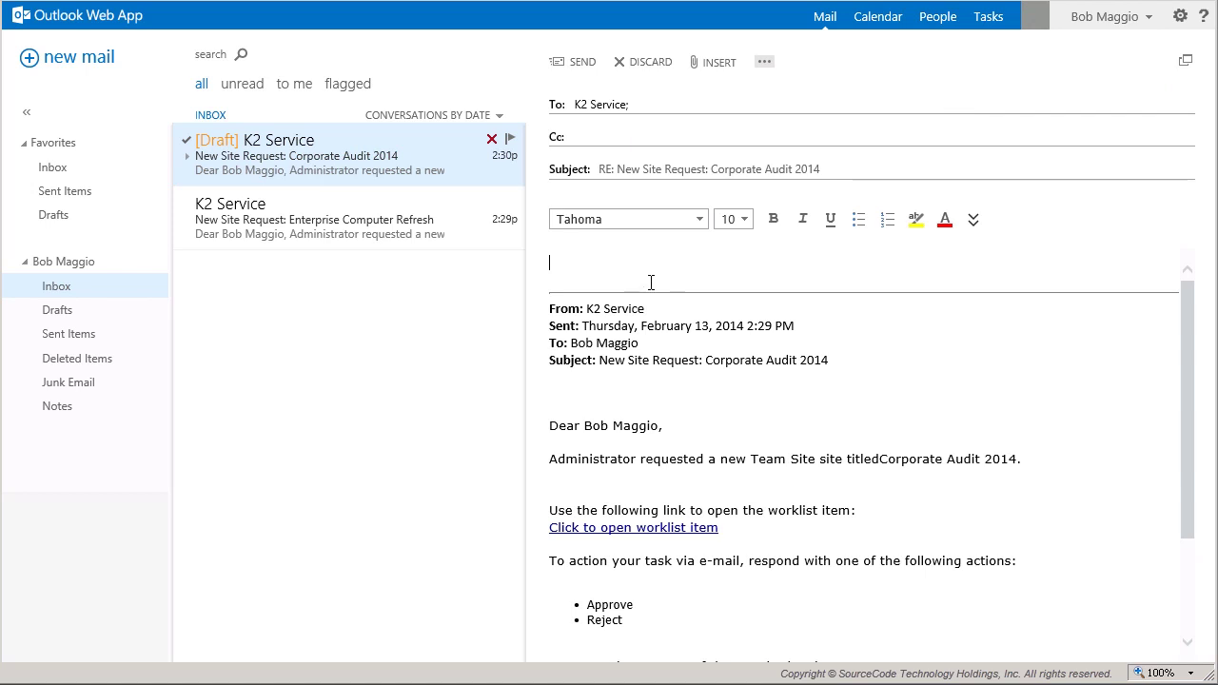
pyautogui.write('Appro')
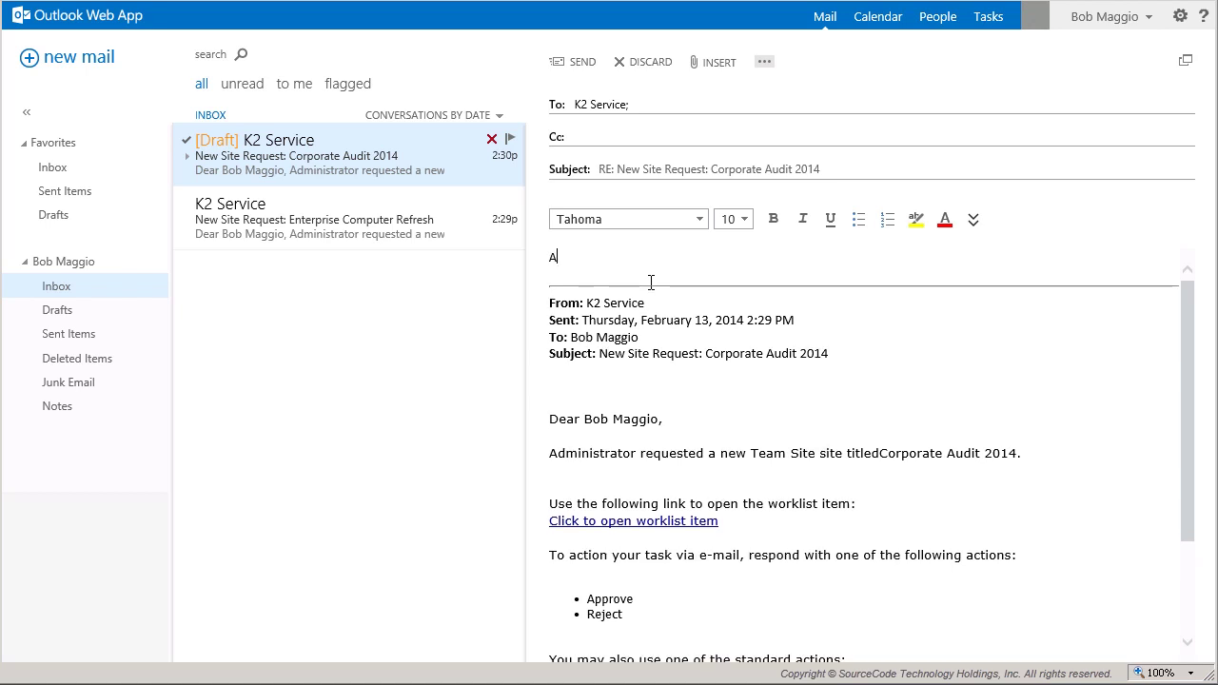
pyautogui.write('ve')
pyautogui.click(587, 74)
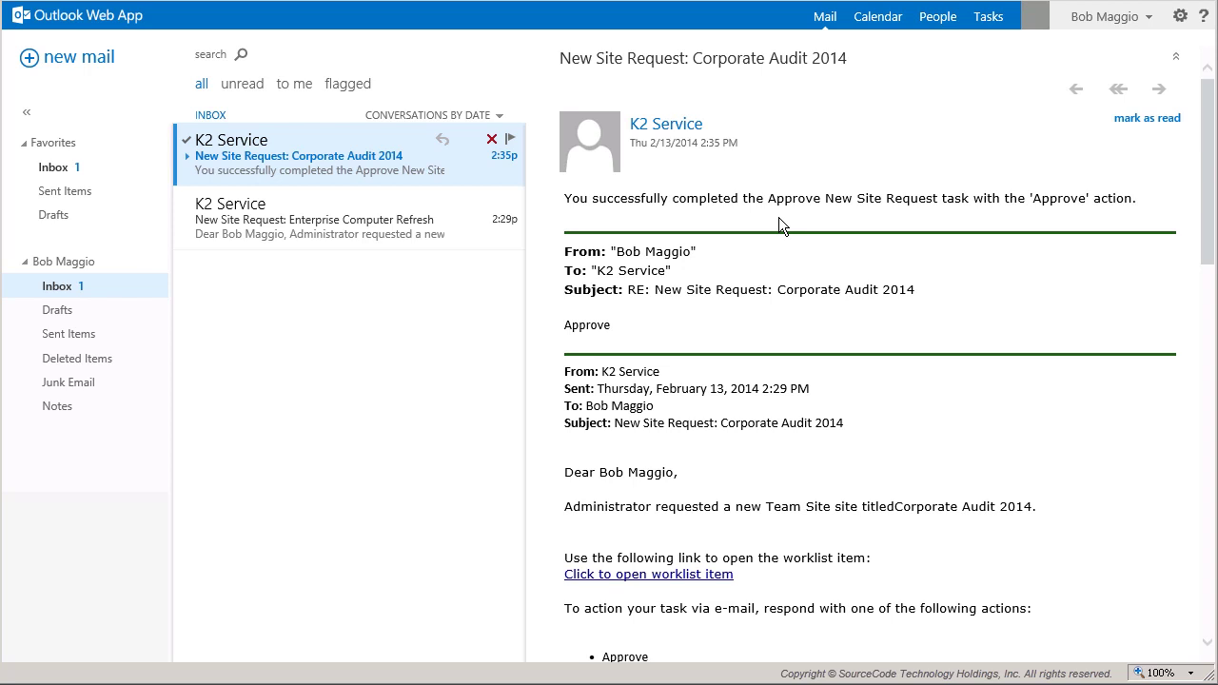
# Switch to the SharePoint site requests list, open the Corporate Audit 2014 site and inspect its title, description and logo settings.
pyautogui.hotkey('alt', 'Tab')
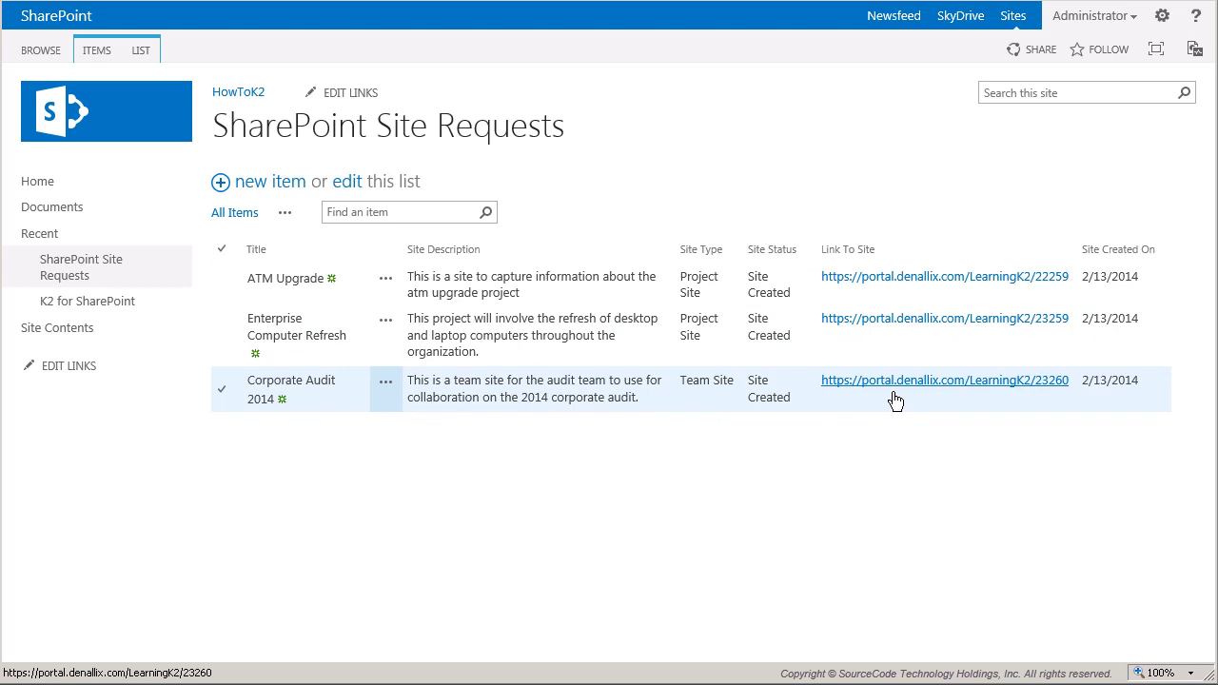
pyautogui.click(894, 393)
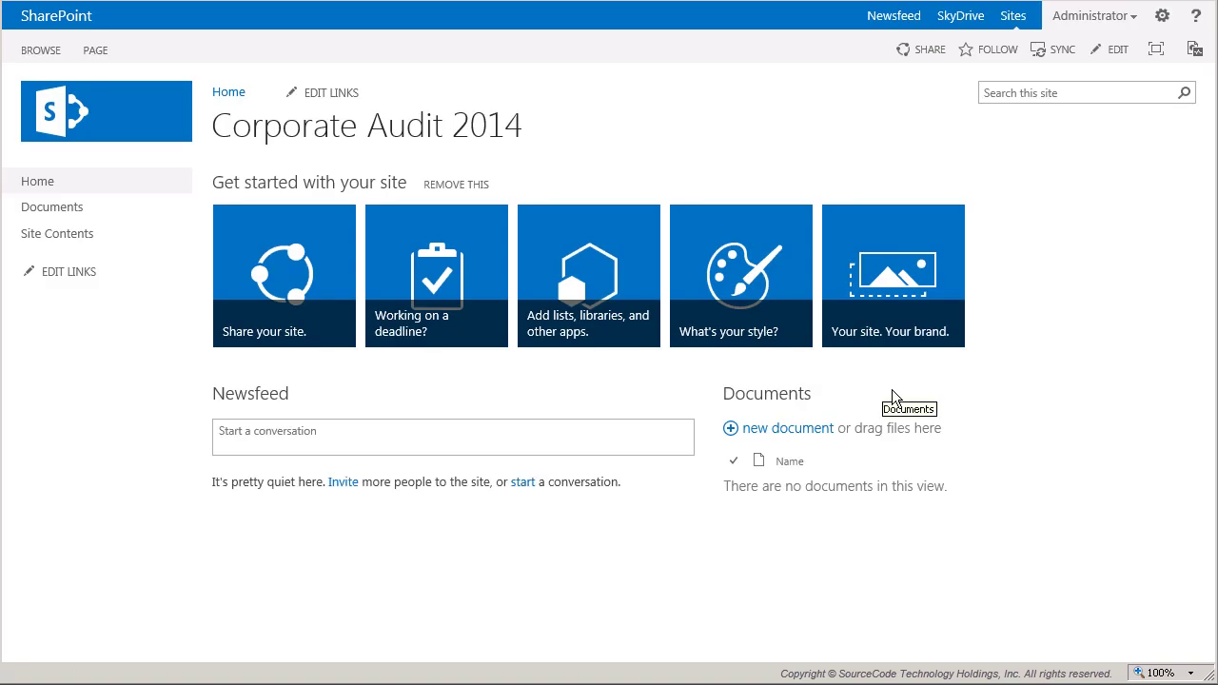
pyautogui.click(1180, 23)
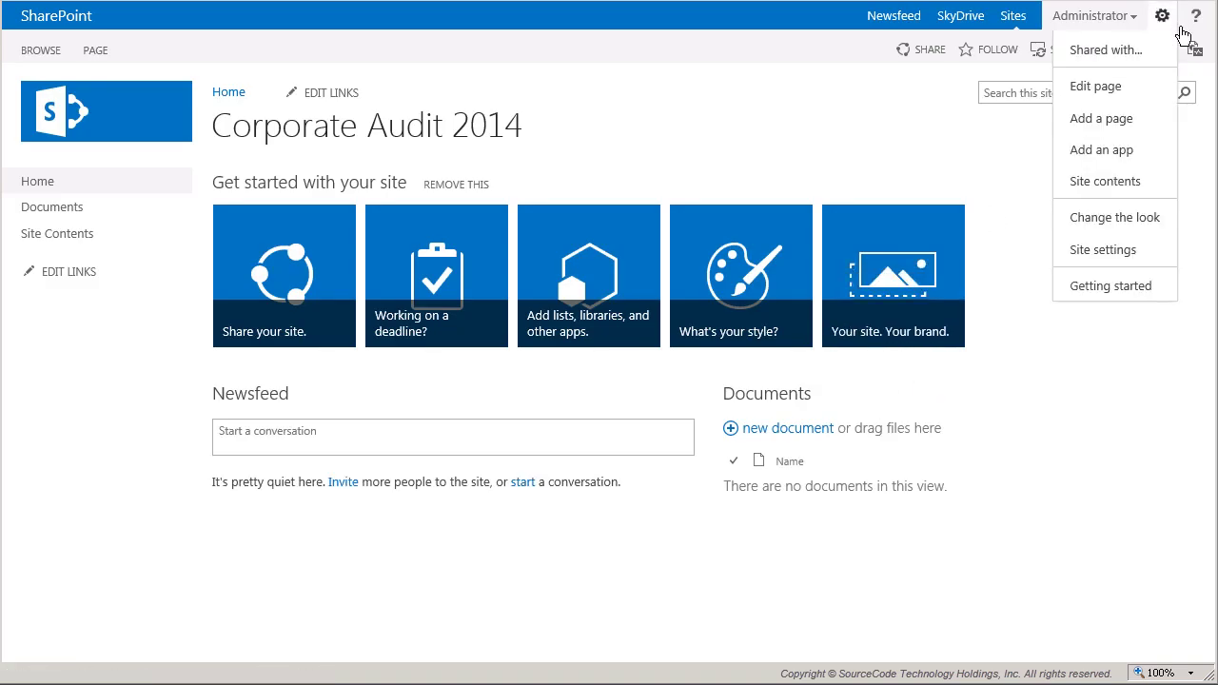
pyautogui.click(1119, 255)
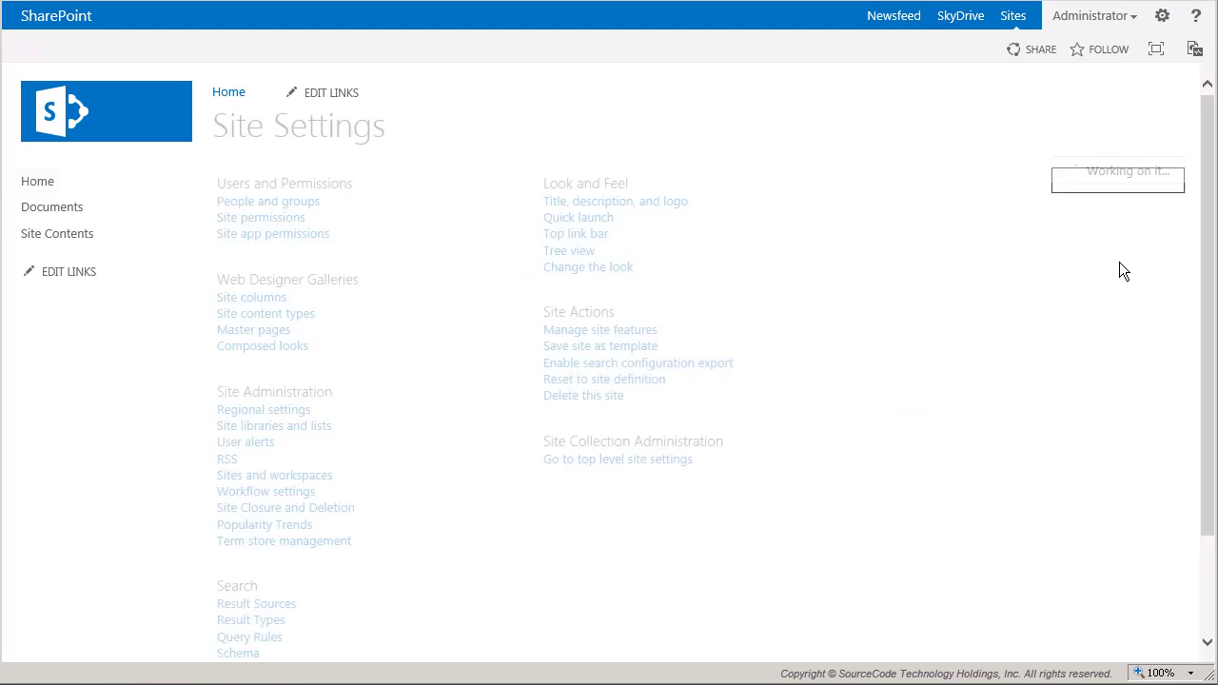
pyautogui.click(663, 211)
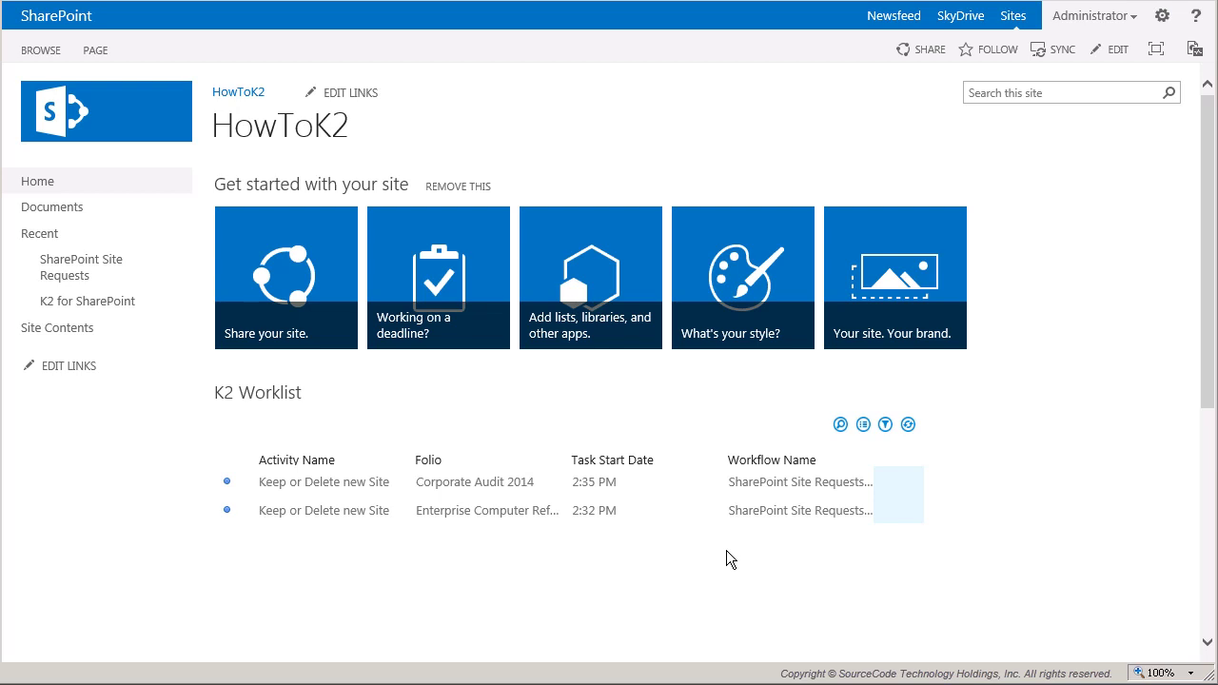
# Action the K2 Worklist tasks with Keep Site for Enterprise Computer Refresh and Delete Site for Corporate Audit 2014.
pyautogui.click(900, 514)
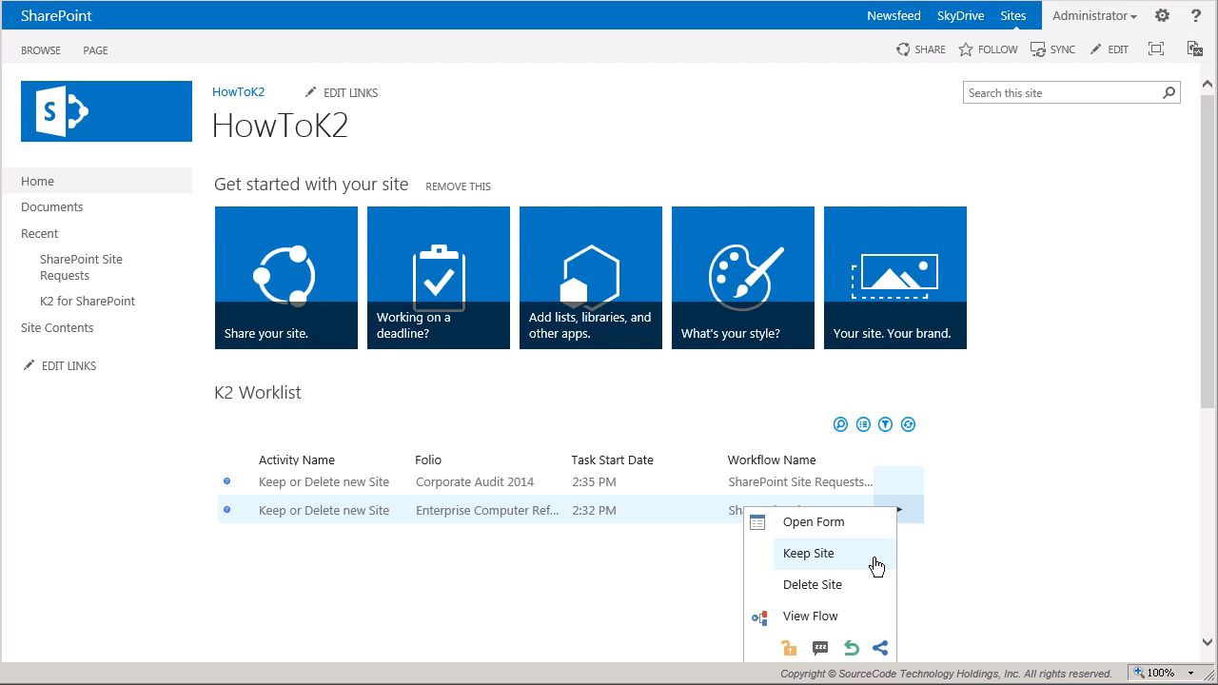
pyautogui.click(876, 566)
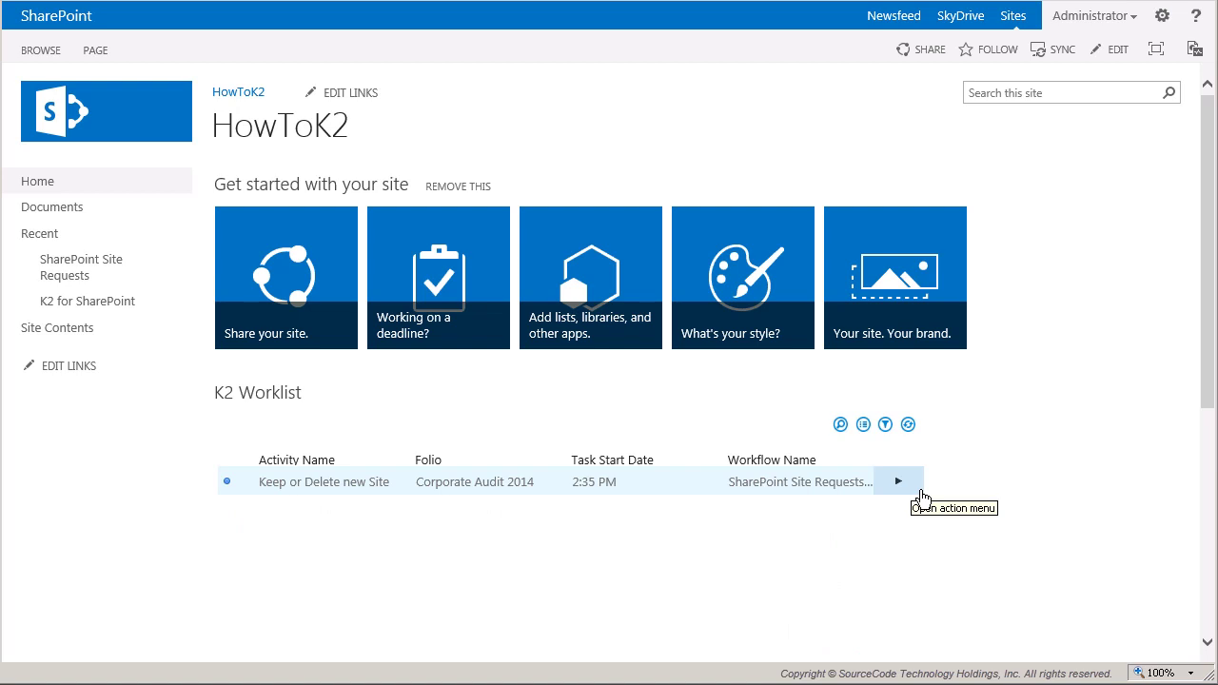
pyautogui.click(919, 493)
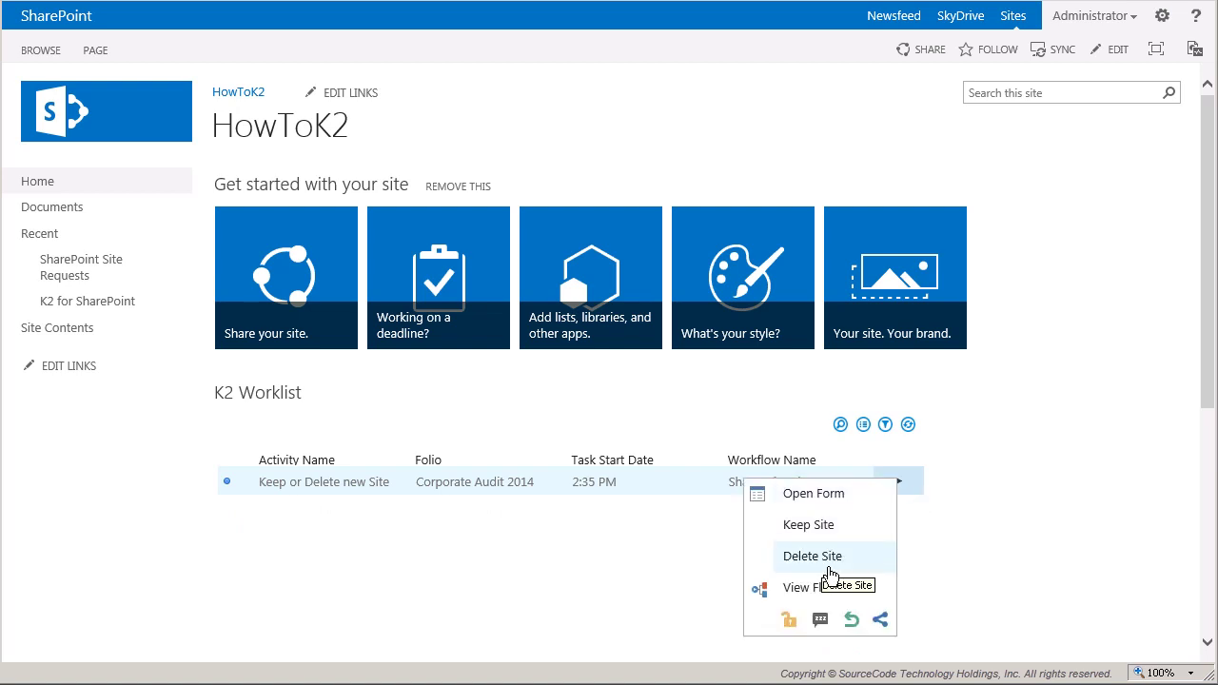
pyautogui.click(829, 574)
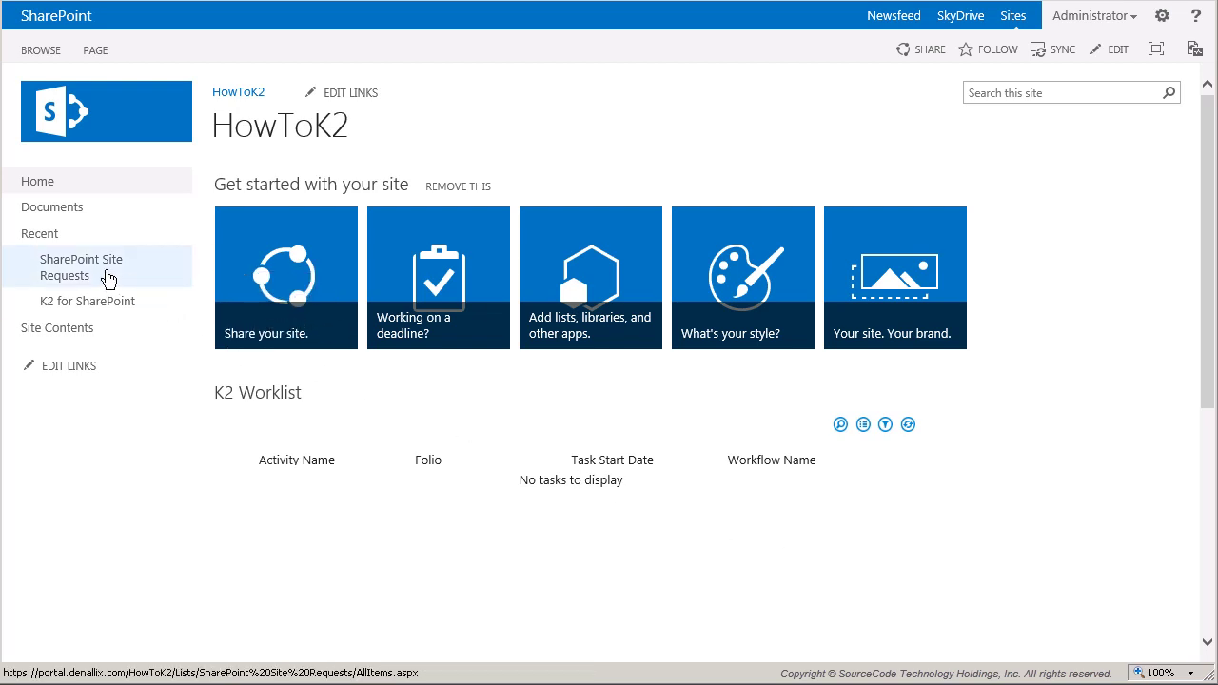
# Check the site statuses in the SharePoint Site Requests list and open the list's K2 workflow report.
pyautogui.click(108, 277)
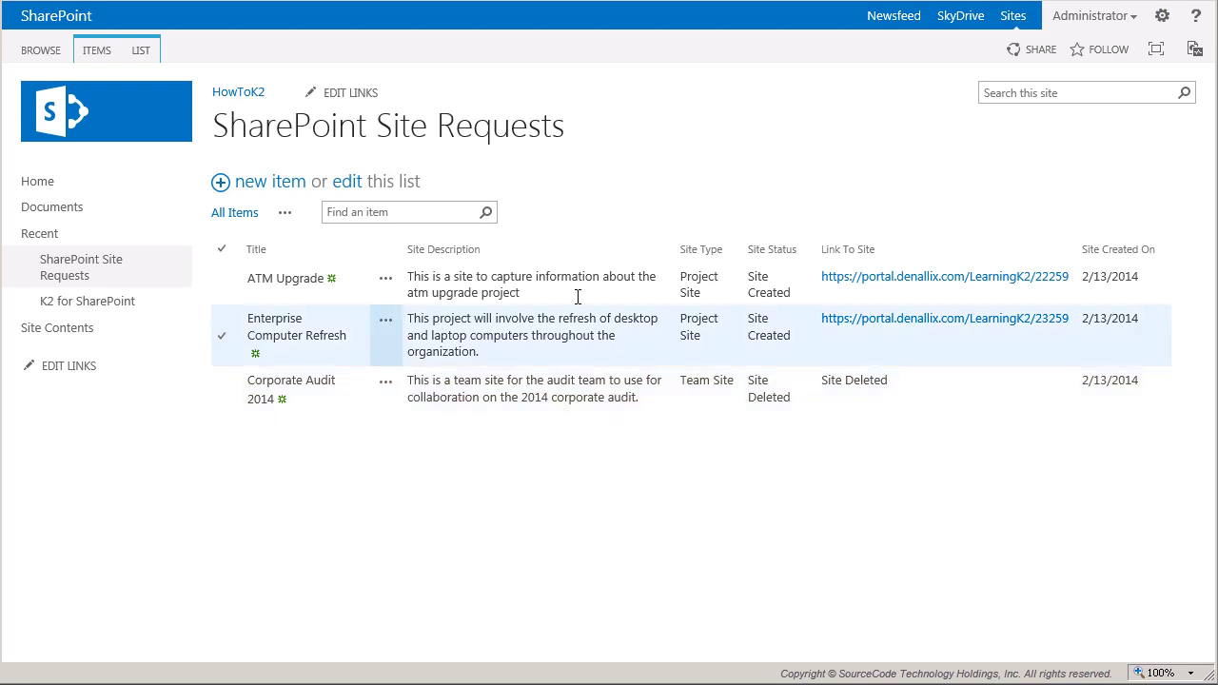
pyautogui.click(154, 48)
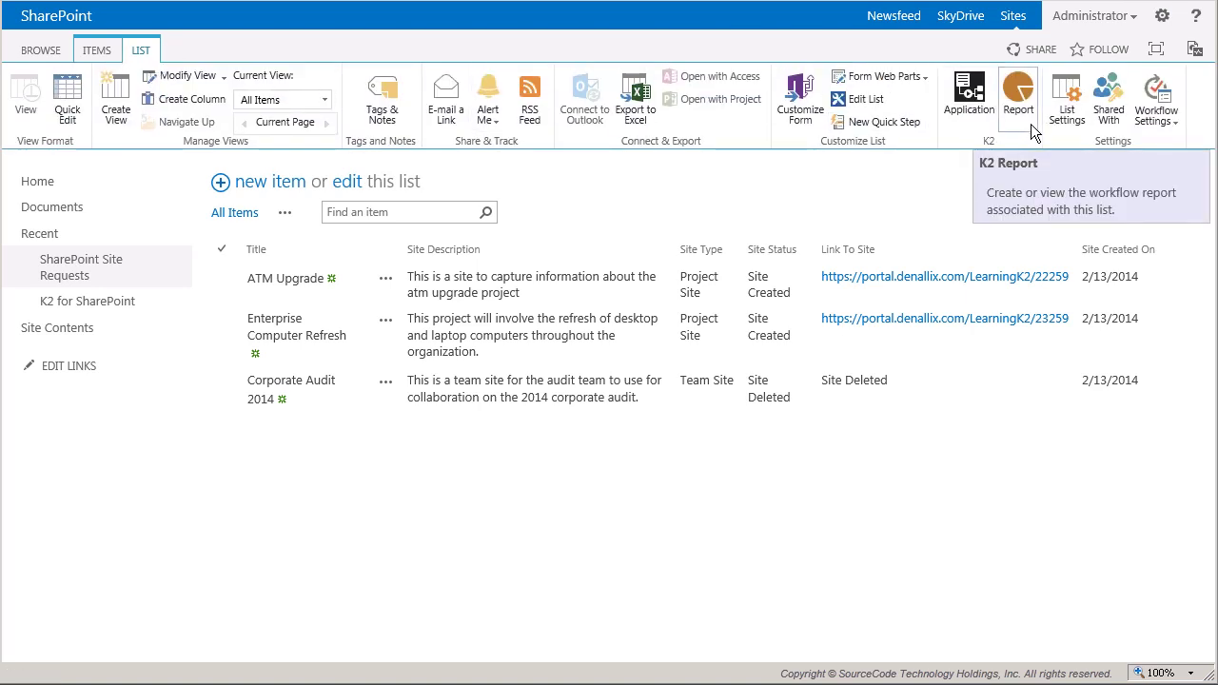
pyautogui.click(1030, 123)
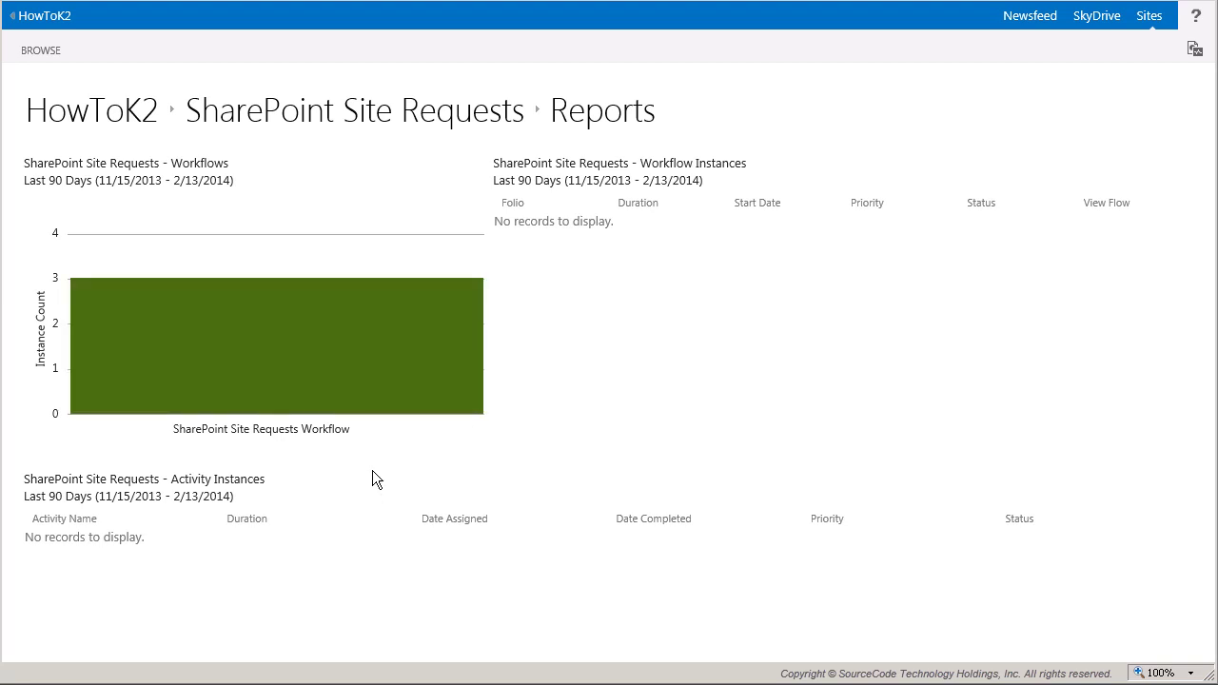
# Drill into the SharePoint Site Requests Workflow report down to the Corporate Audit 2014 activities and open that instance's View Flow.
pyautogui.click(378, 403)
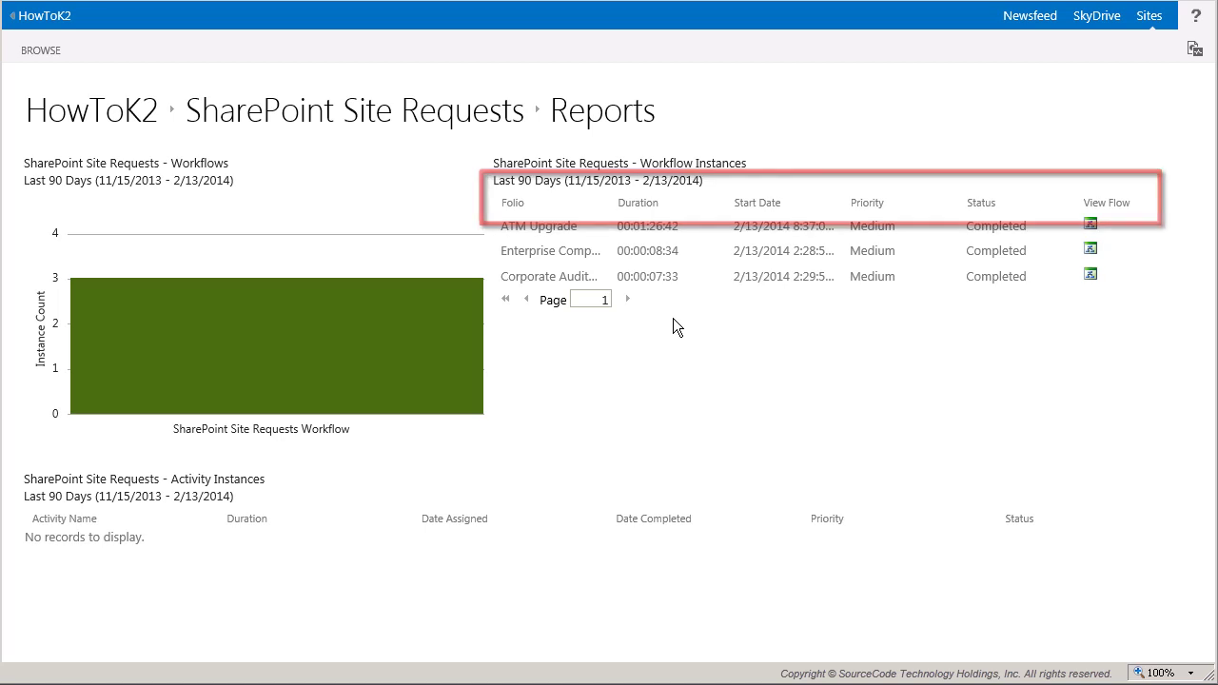
pyautogui.click(773, 284)
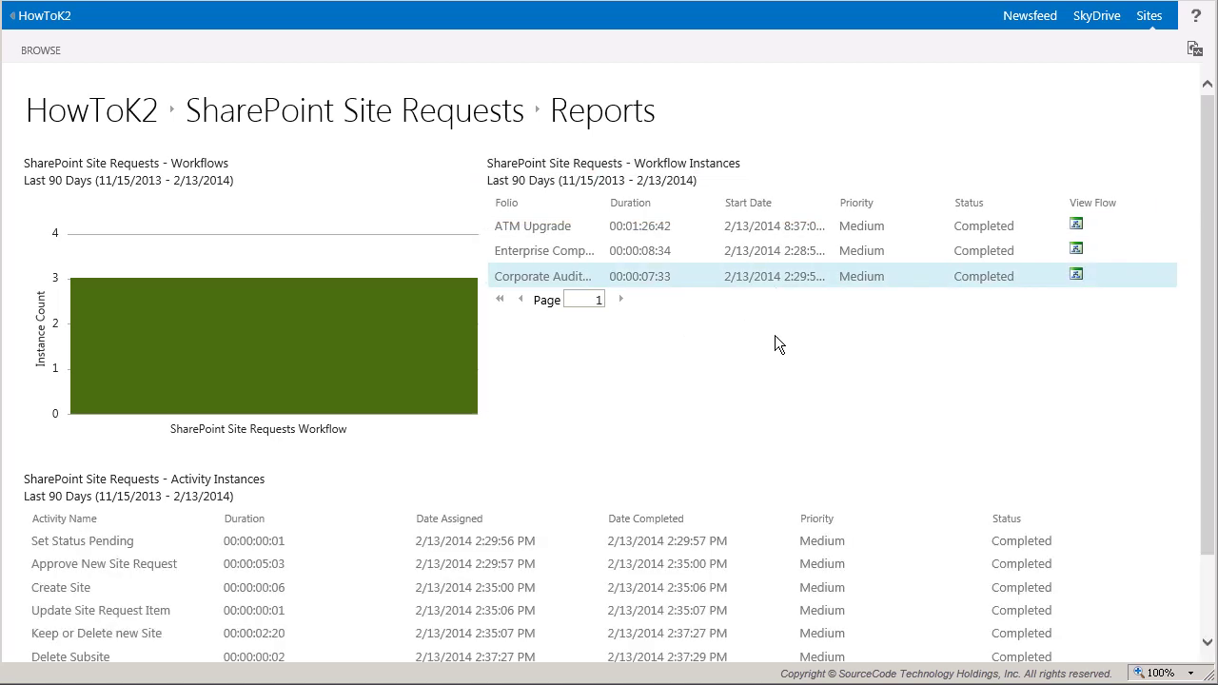
pyautogui.scroll(-2, 773, 363)
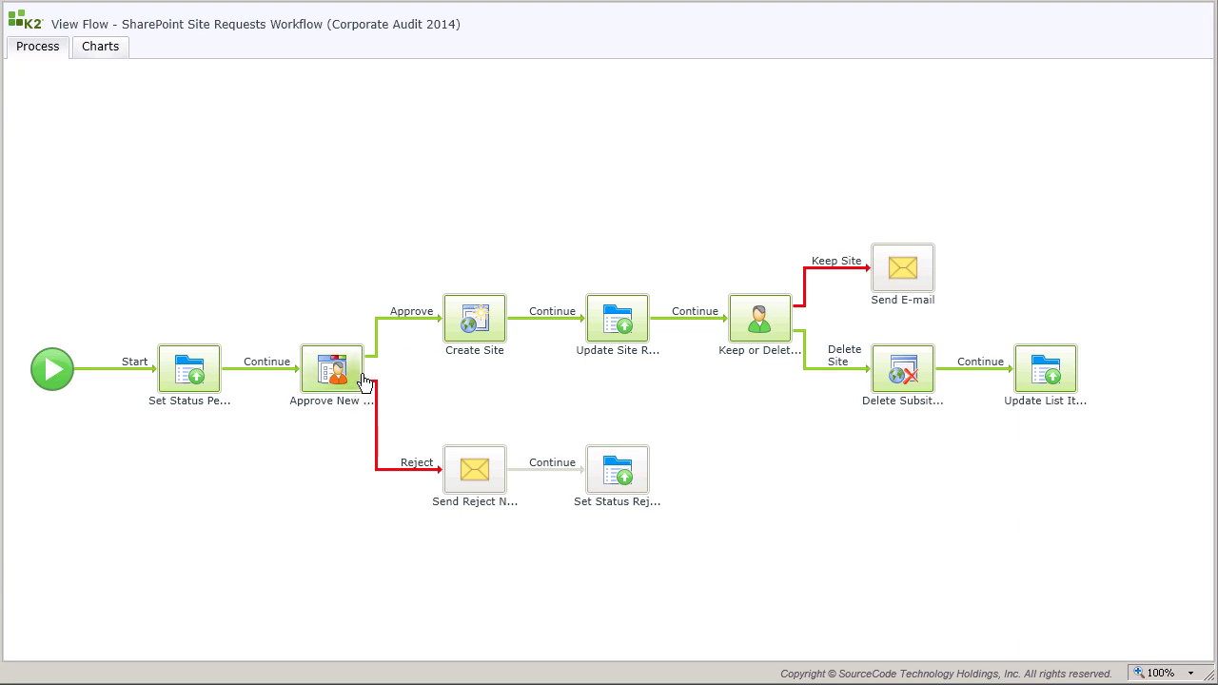
# Review the overview and participants of the Approve New Site Request activity in the flow diagram and close the summary.
pyautogui.click(364, 380)
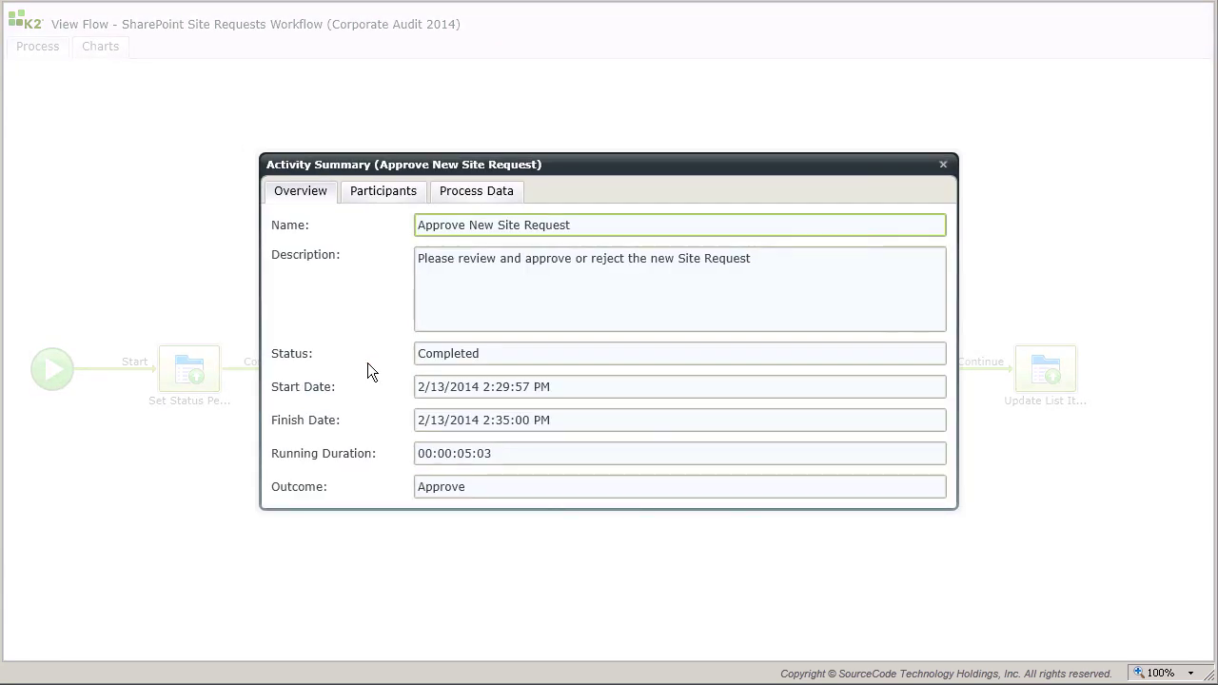
pyautogui.click(385, 195)
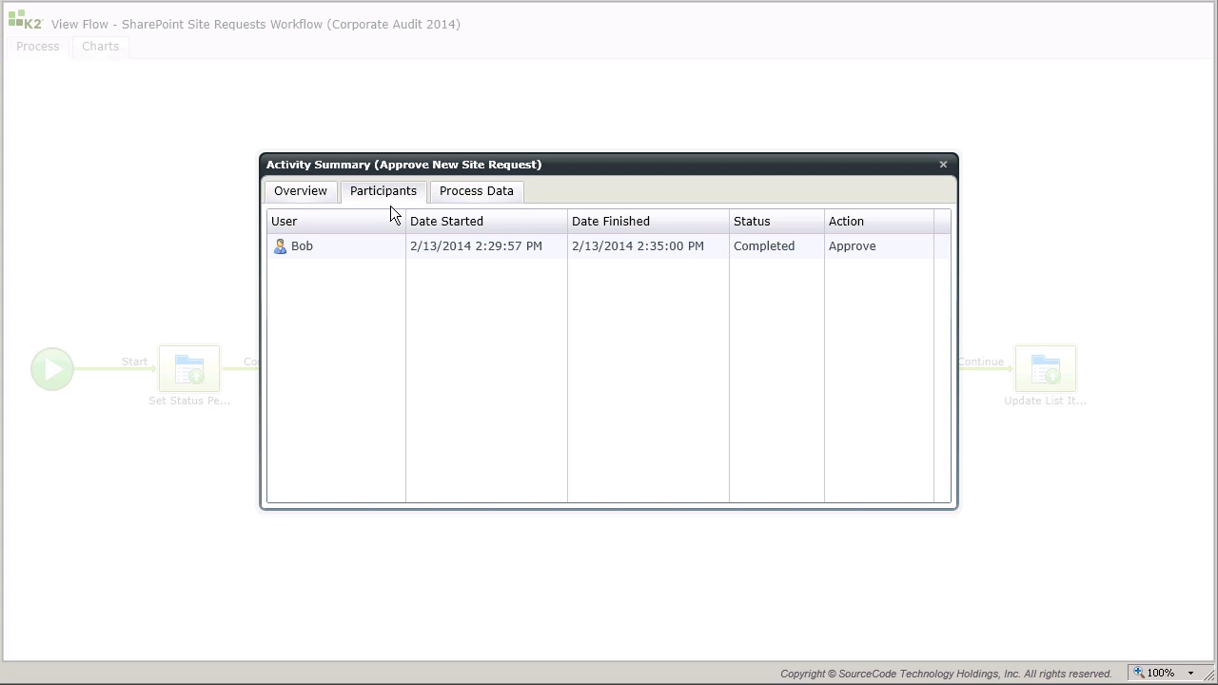
pyautogui.click(952, 171)
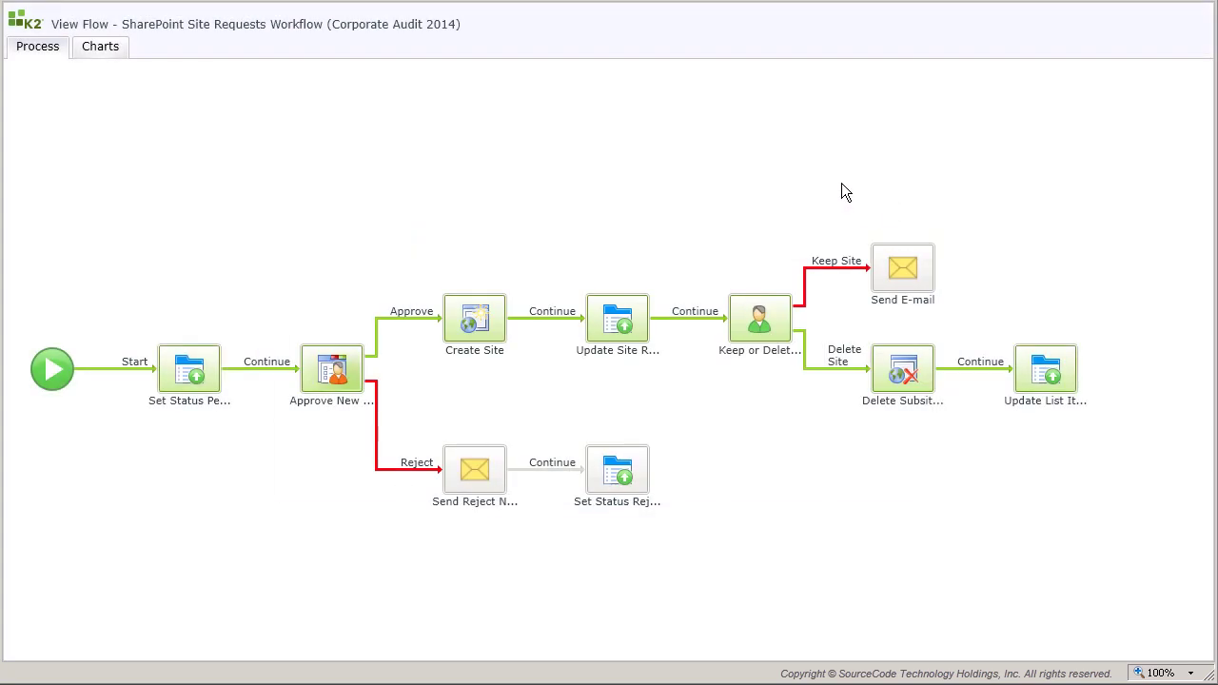